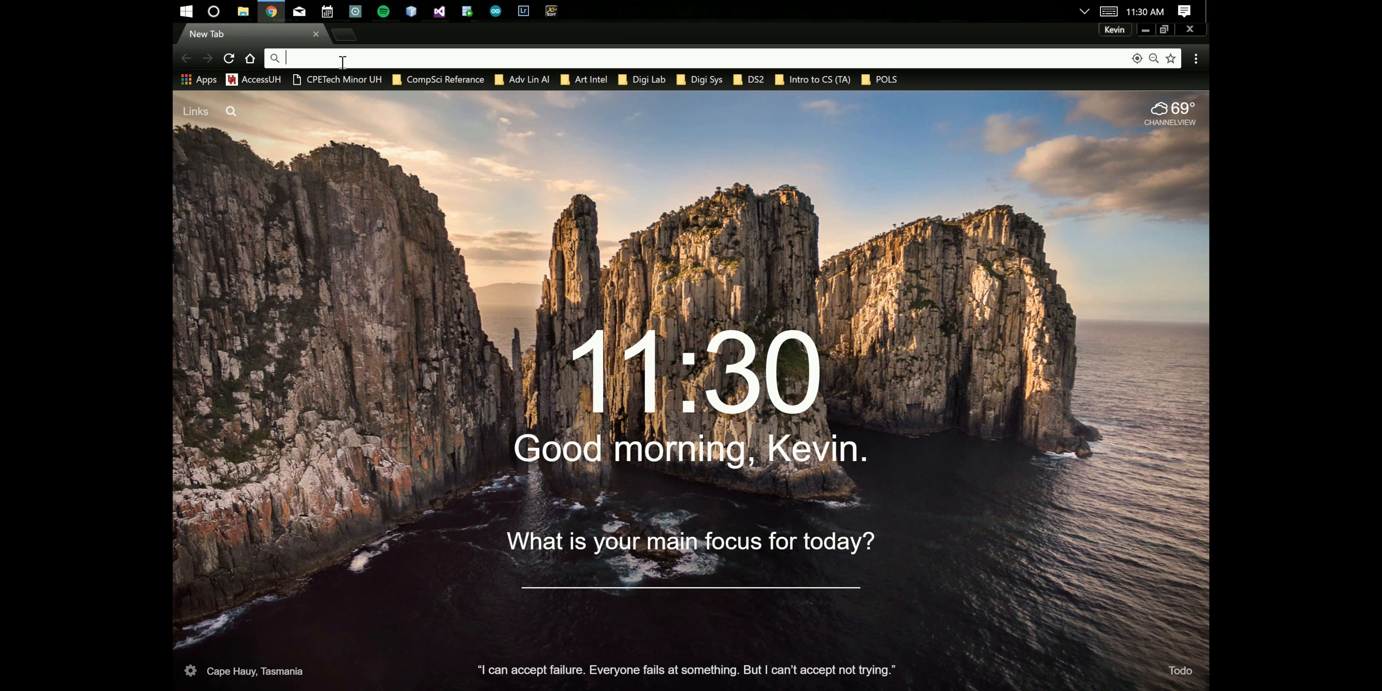
- Open the python.org/download page in the browser
{"action": "type", "text": "py"}
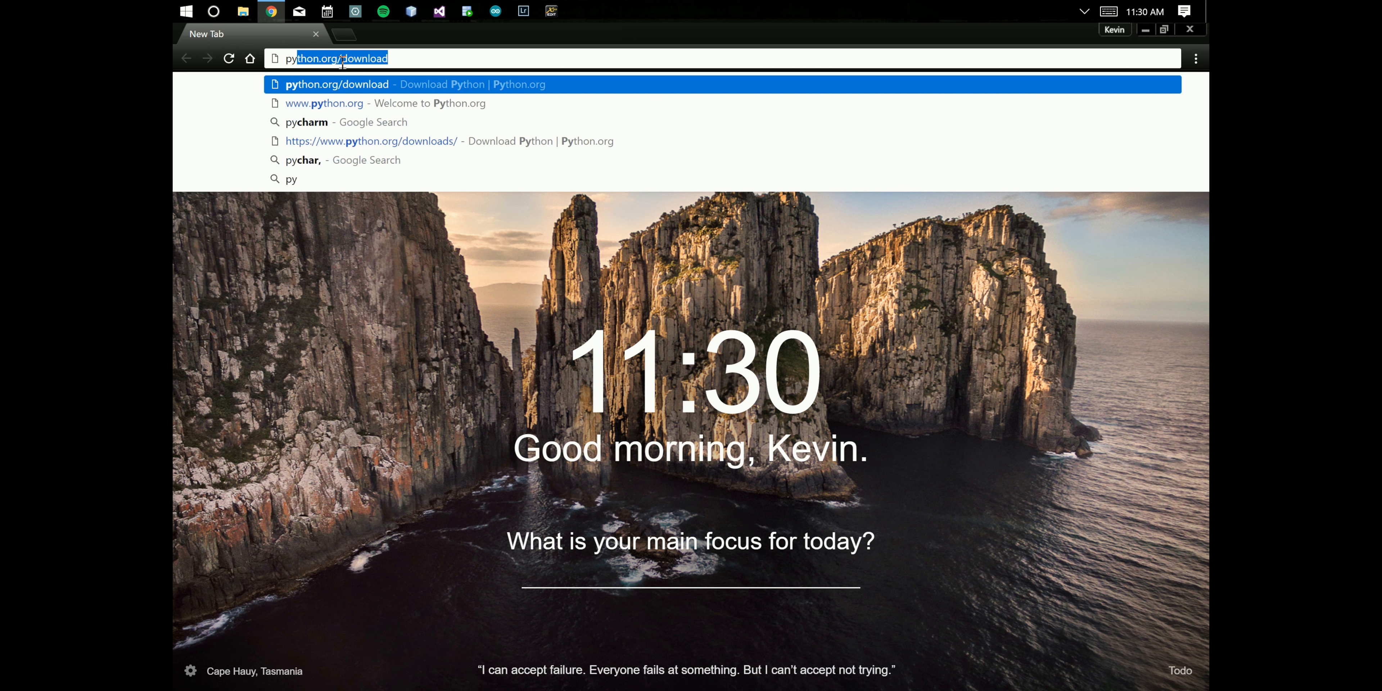
{"action": "type", "text": "thon.o"}
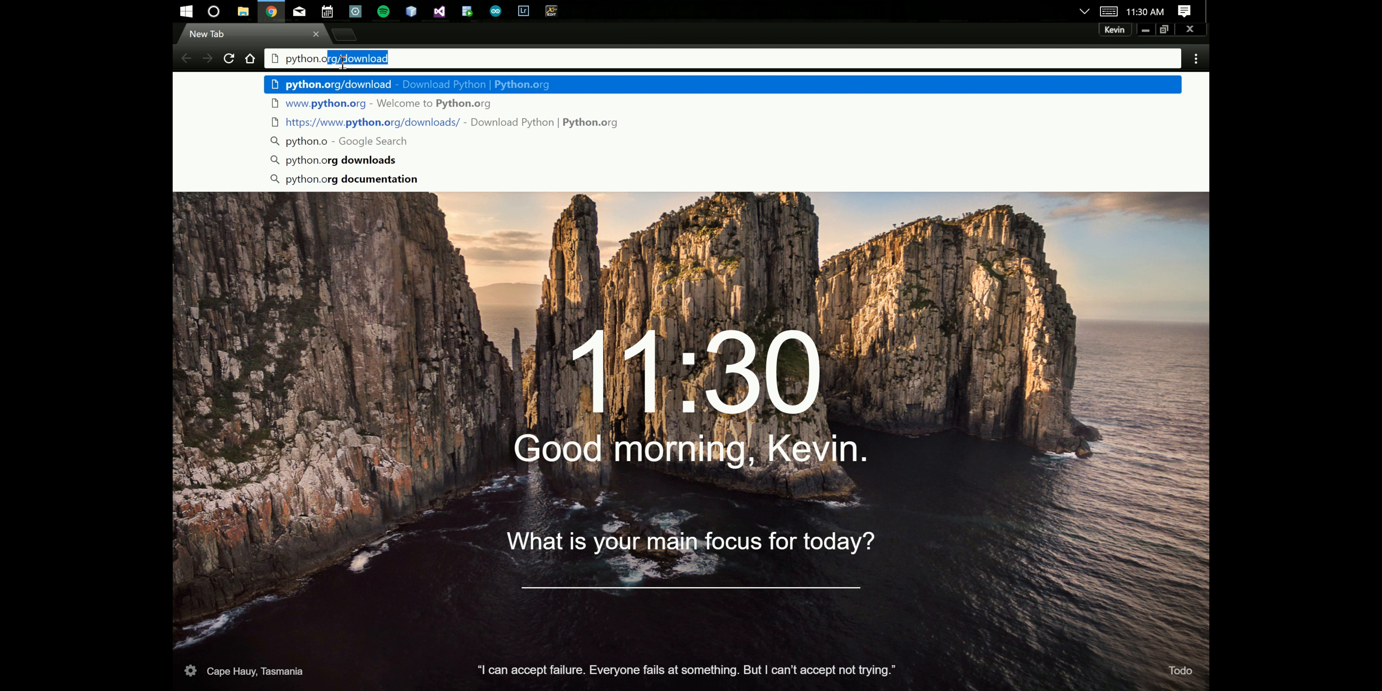
{"action": "type", "text": "rg/dowl"}
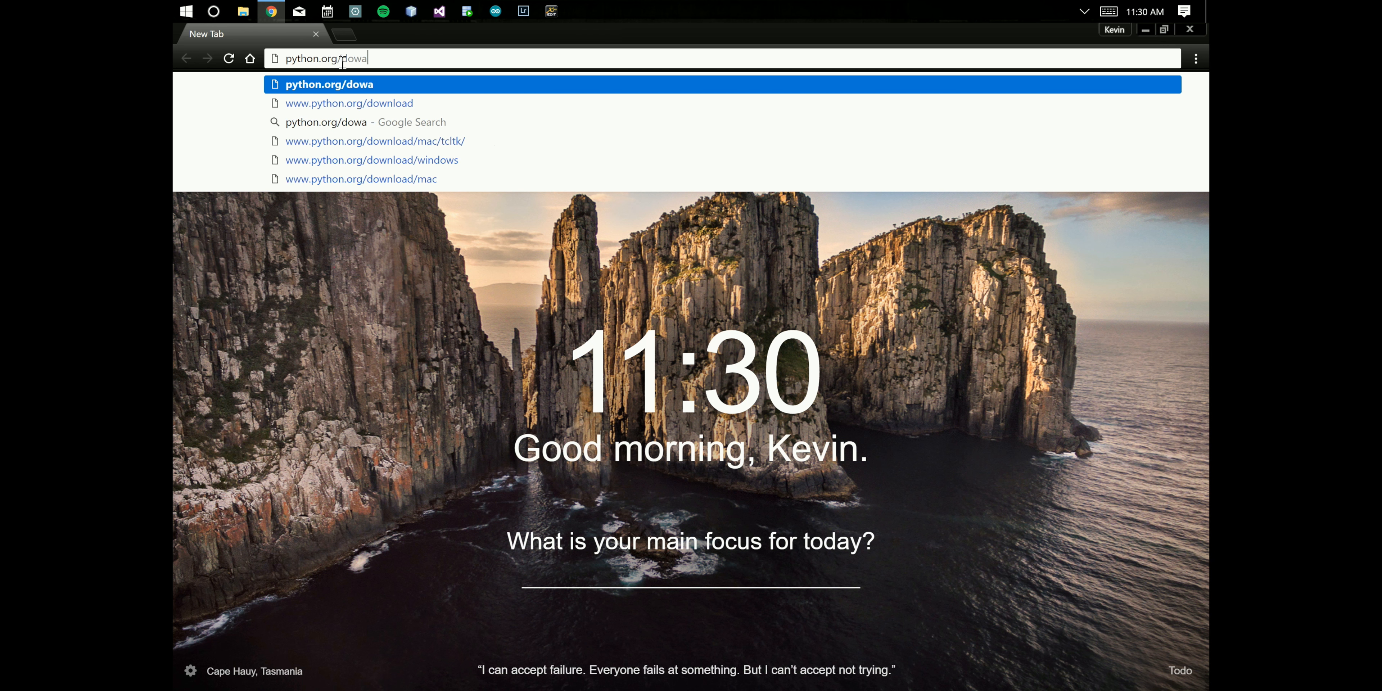
{"action": "key", "text": "BackSpace"}
{"action": "type", "text": "nload"}
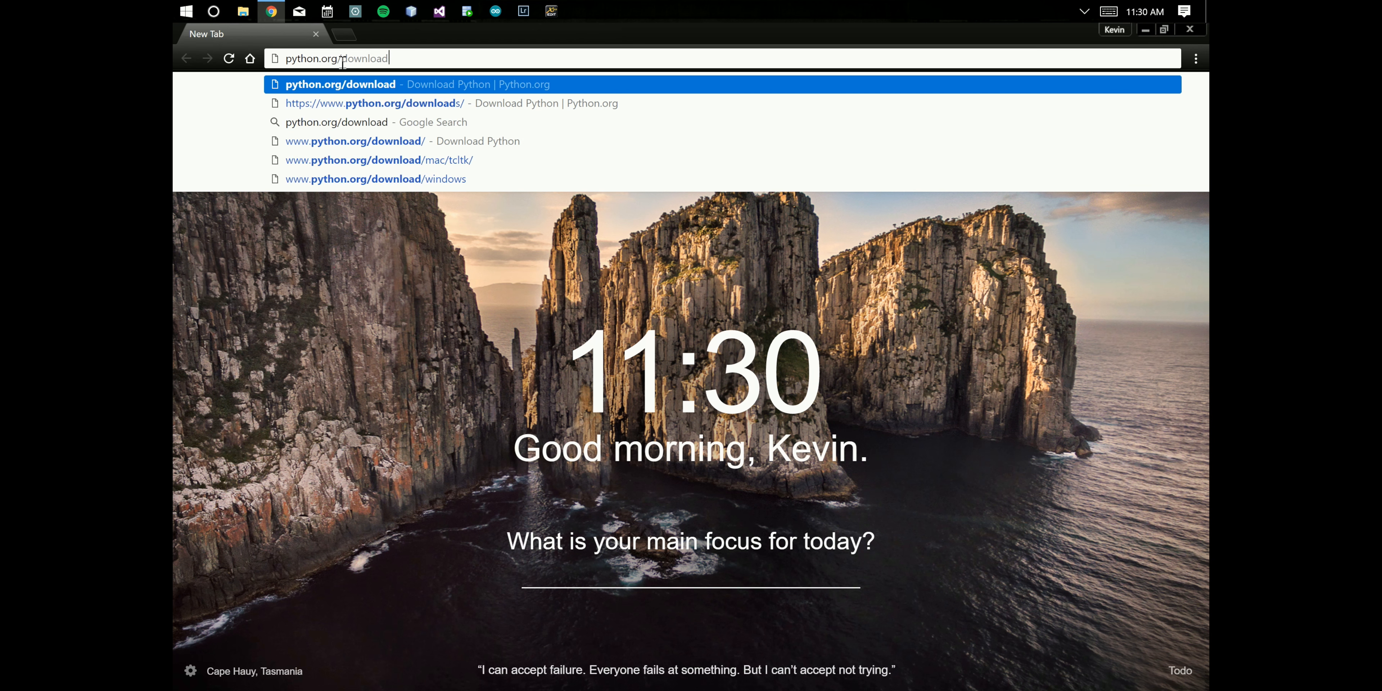
{"action": "key", "text": "Return"}
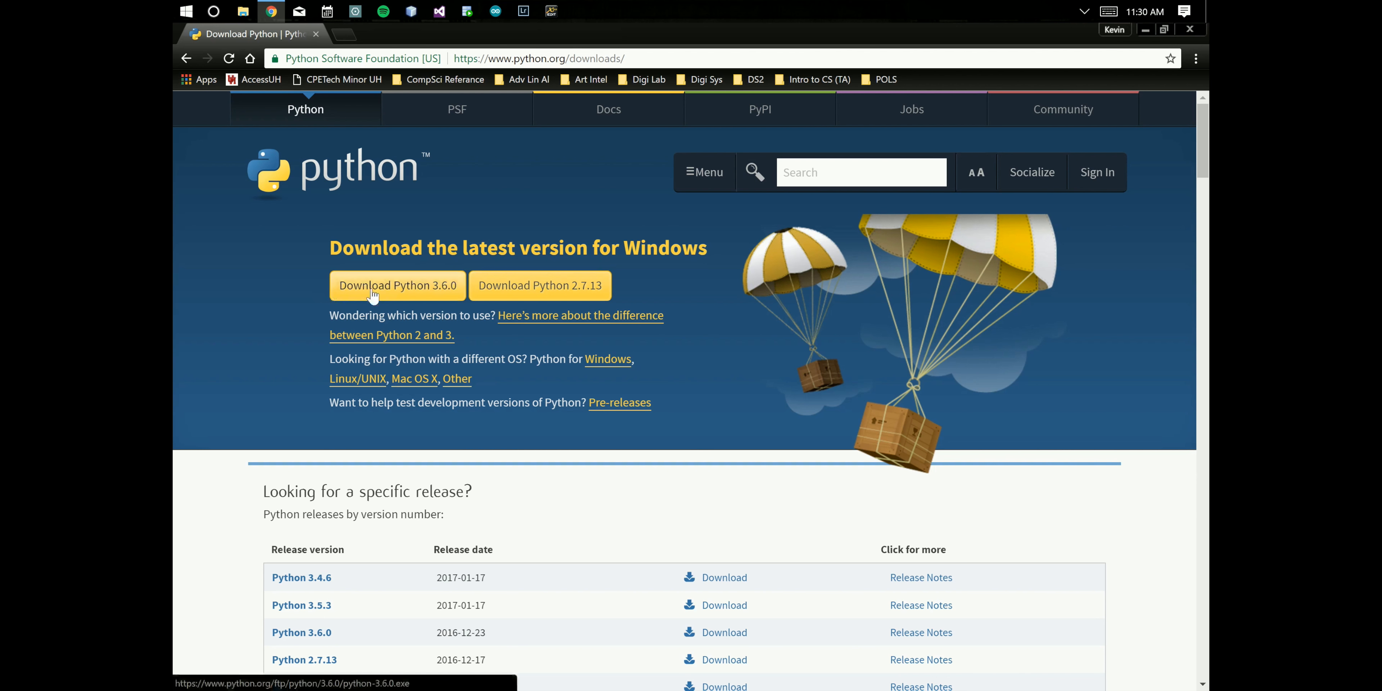
- Download Python 3.6.0 and run its installer with the default Install Now option, closing it when done
{"action": "left_click", "coordinate": [402, 290]}
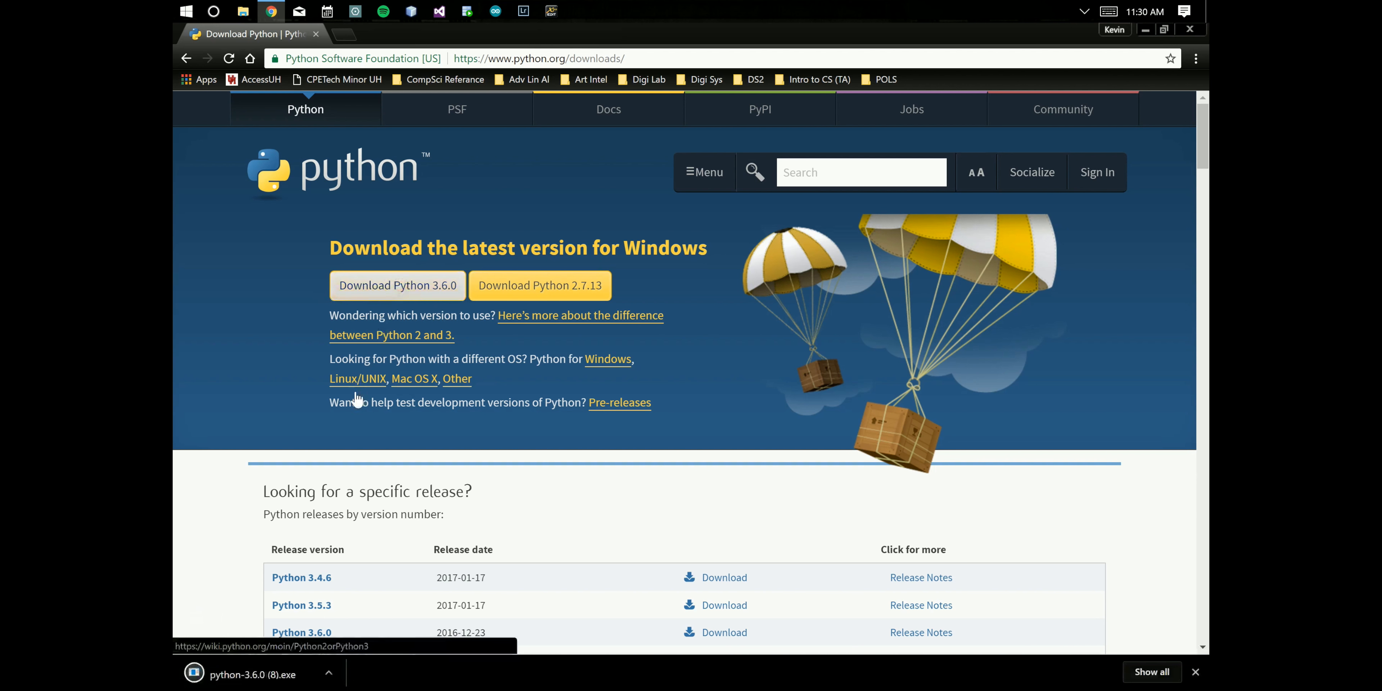
{"action": "left_click", "coordinate": [329, 673]}
{"action": "left_click", "coordinate": [356, 577]}
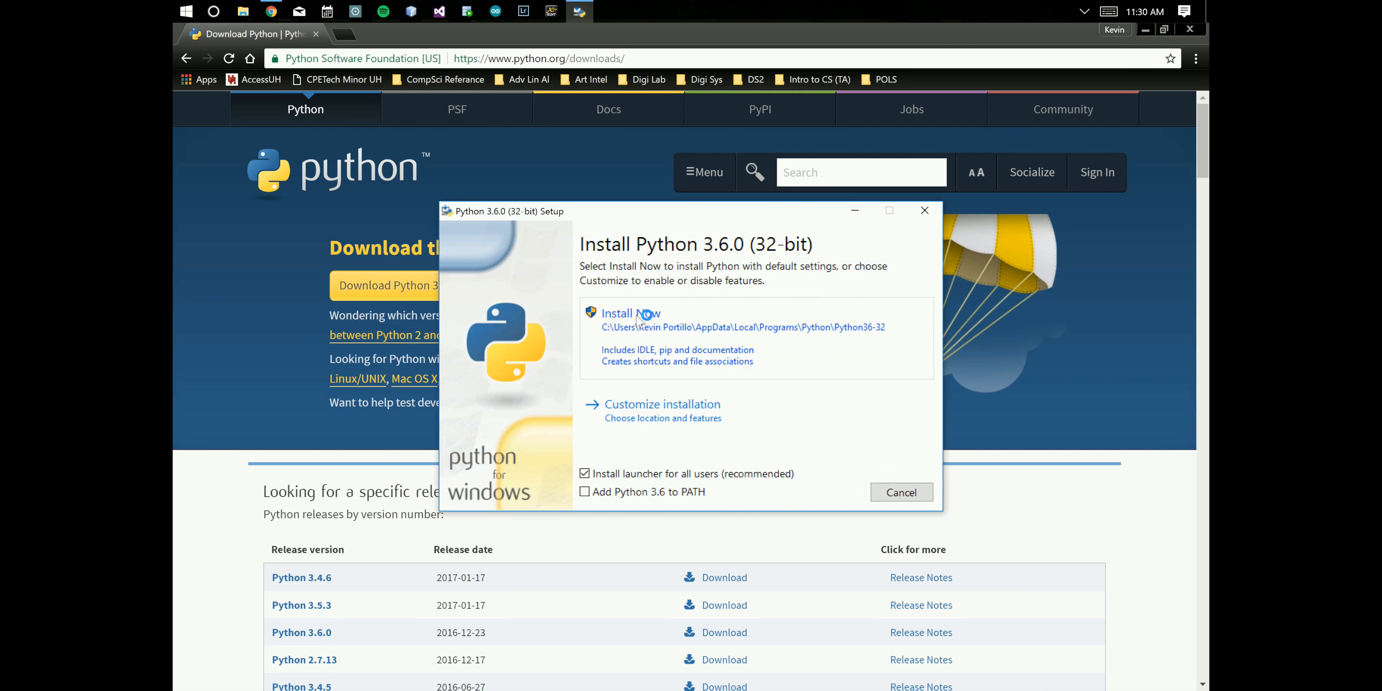
{"action": "left_click", "coordinate": [639, 315]}
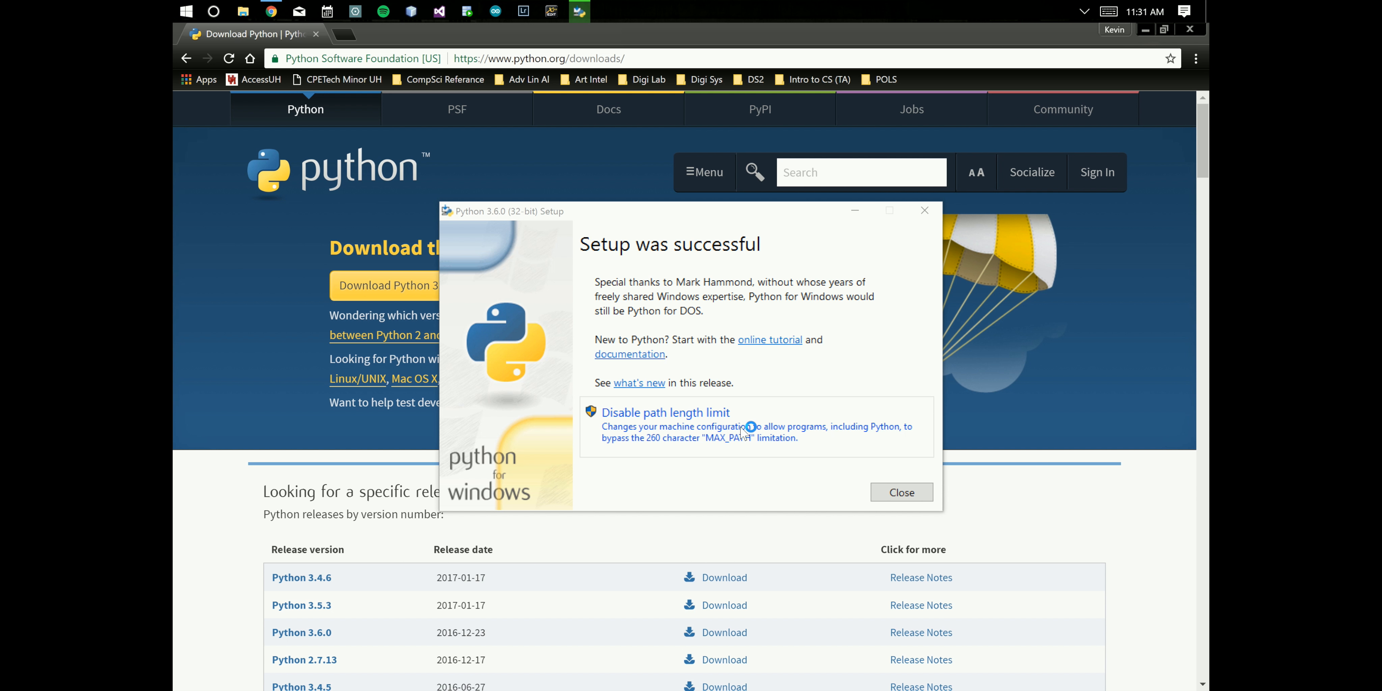
{"action": "left_click", "coordinate": [901, 492]}
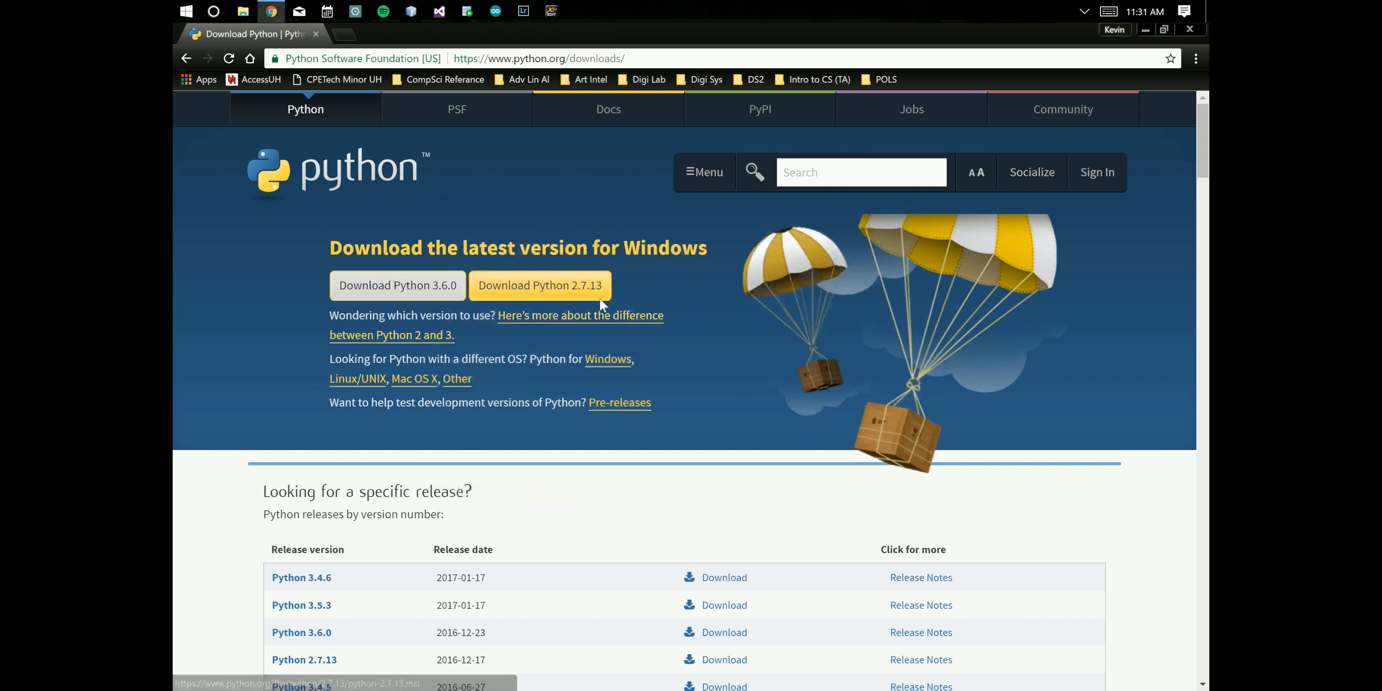
- Search for pycharm in a new tab and download the Windows Community edition from the JetBrains site
{"action": "left_click", "coordinate": [342, 34]}
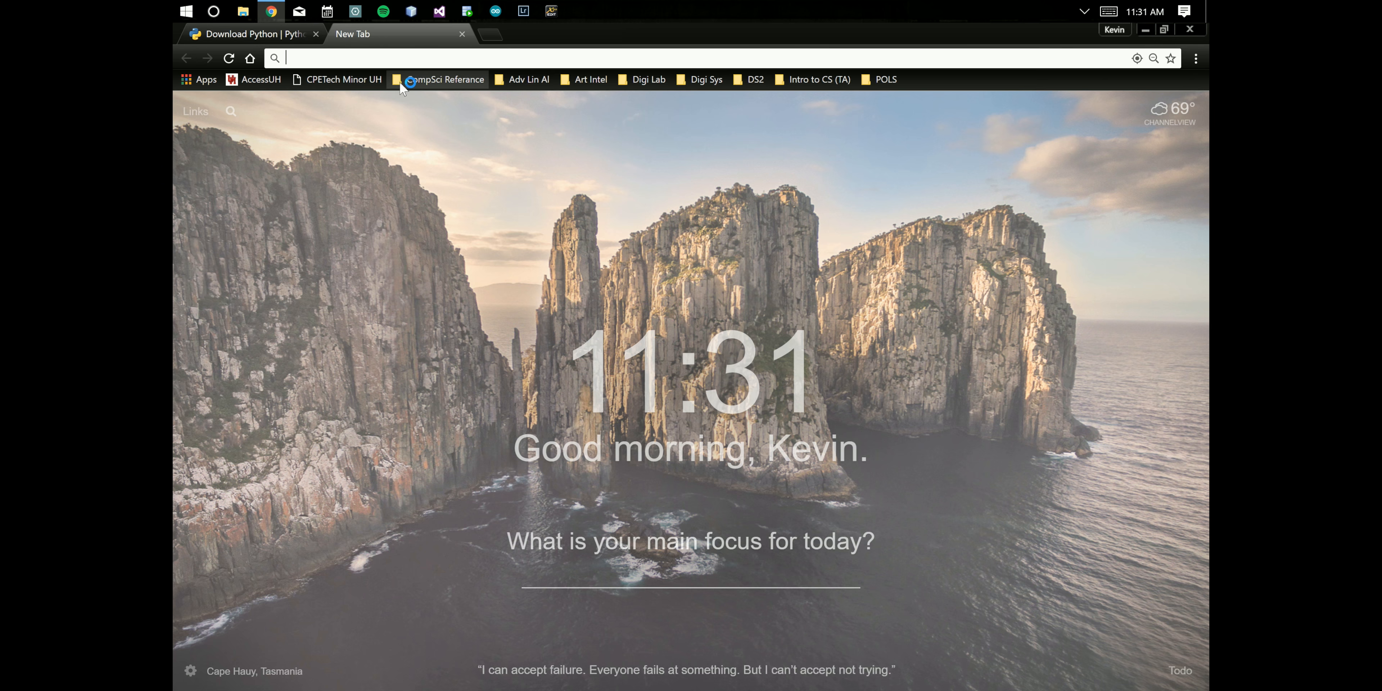
{"action": "type", "text": "pycharm"}
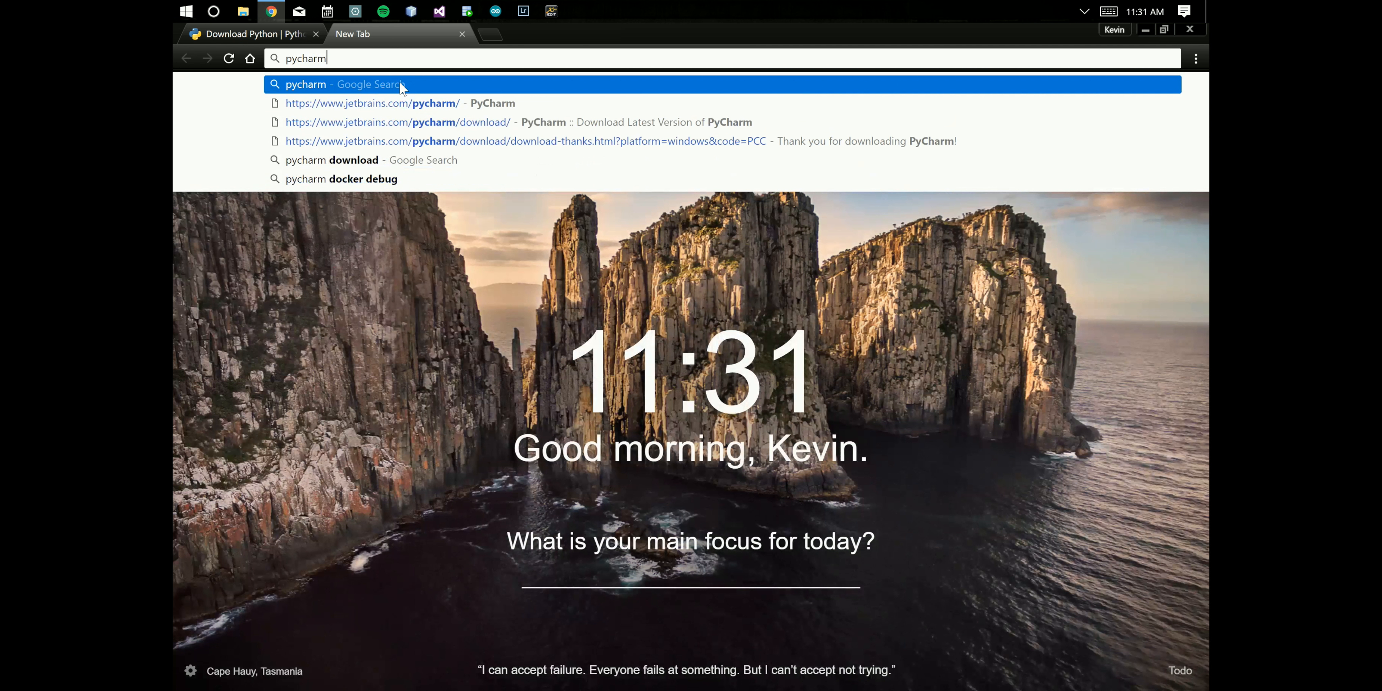
{"action": "key", "text": "Return"}
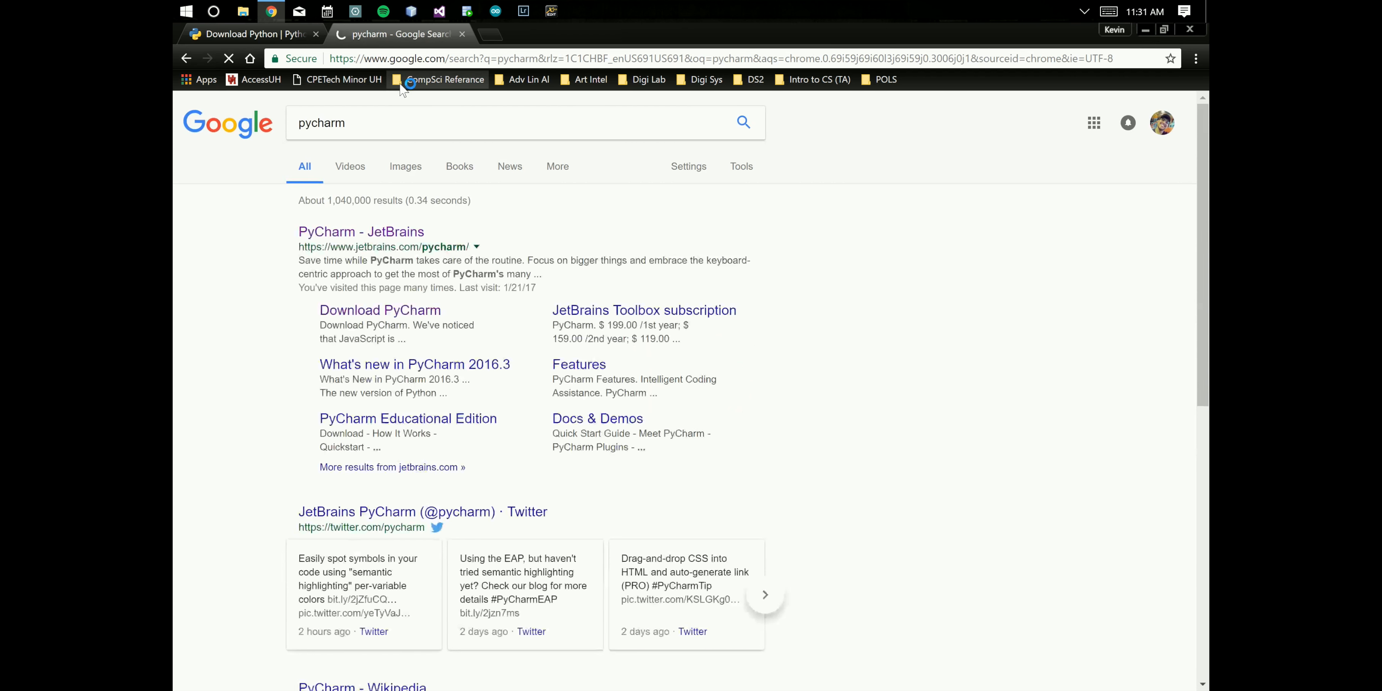
{"action": "left_click", "coordinate": [395, 235]}
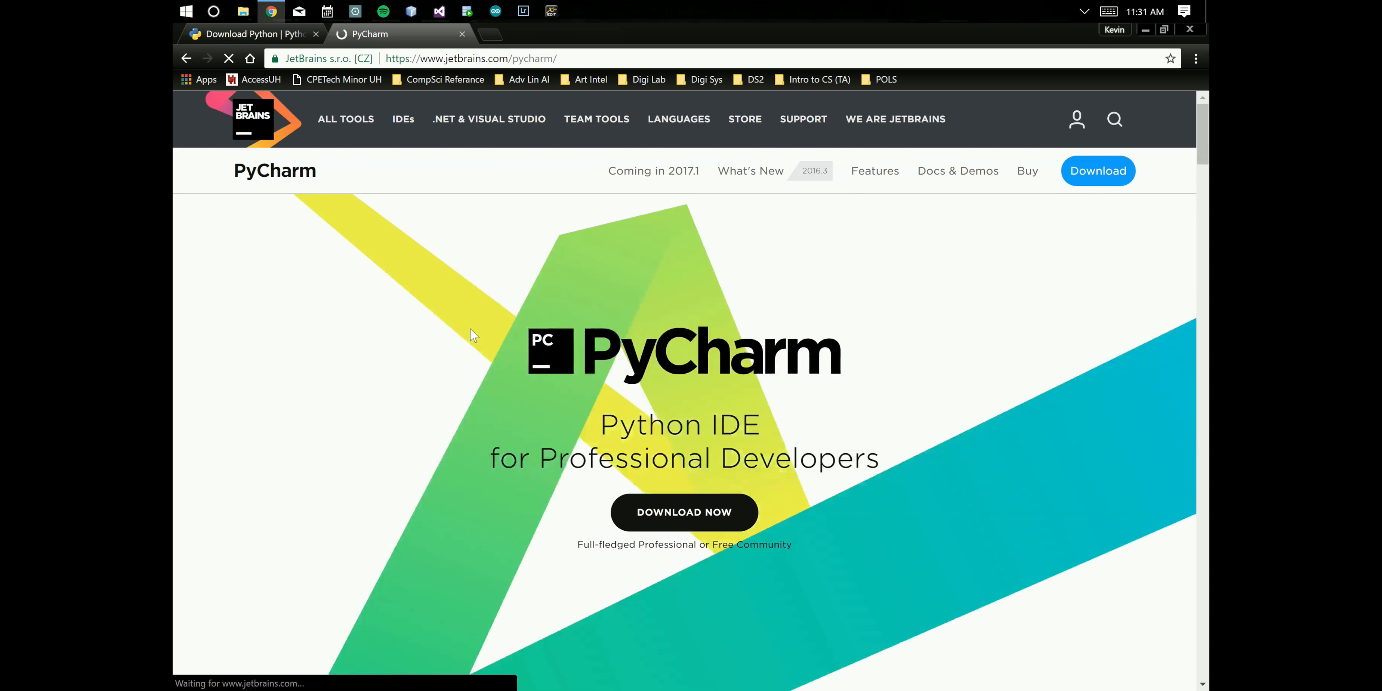
{"action": "left_click", "coordinate": [680, 524]}
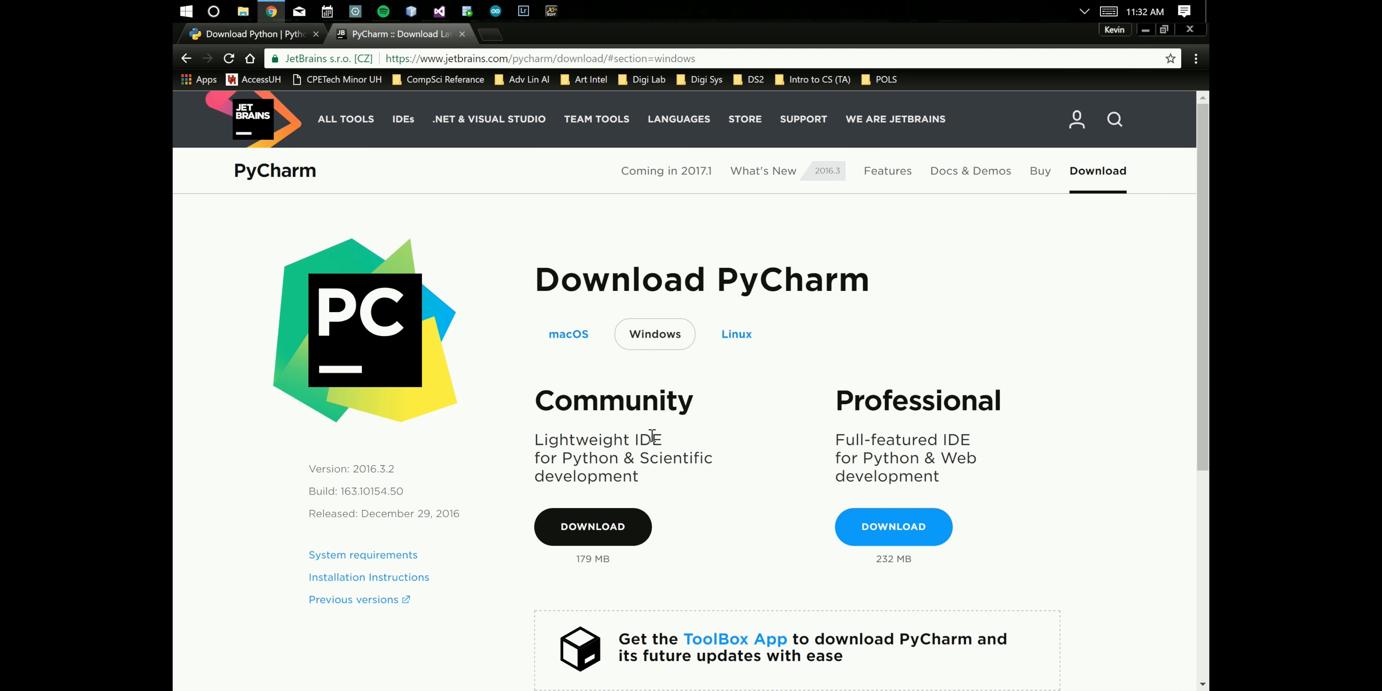
{"action": "left_click", "coordinate": [615, 542]}
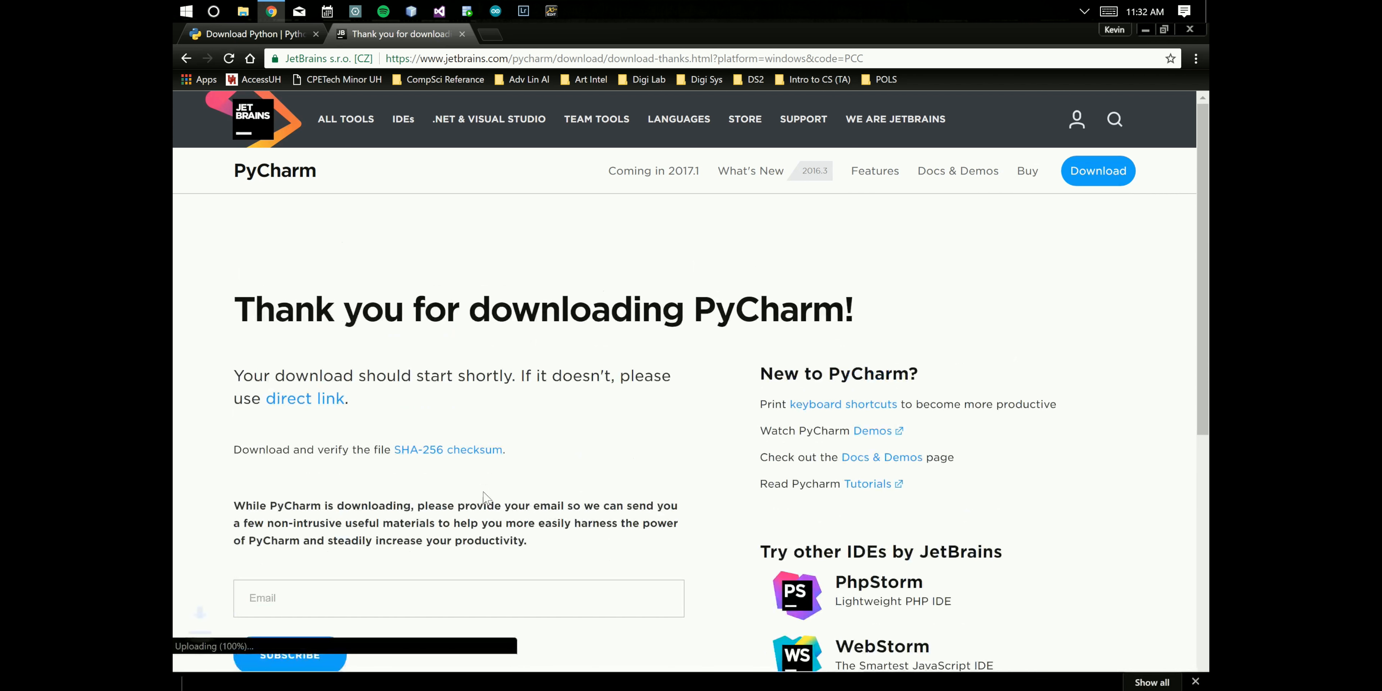
- Open the downloaded PyCharm Community installer and complete setup with the default folder and options
{"action": "scroll", "coordinate": [484, 492], "scroll_direction": "down", "scroll_amount": 3}
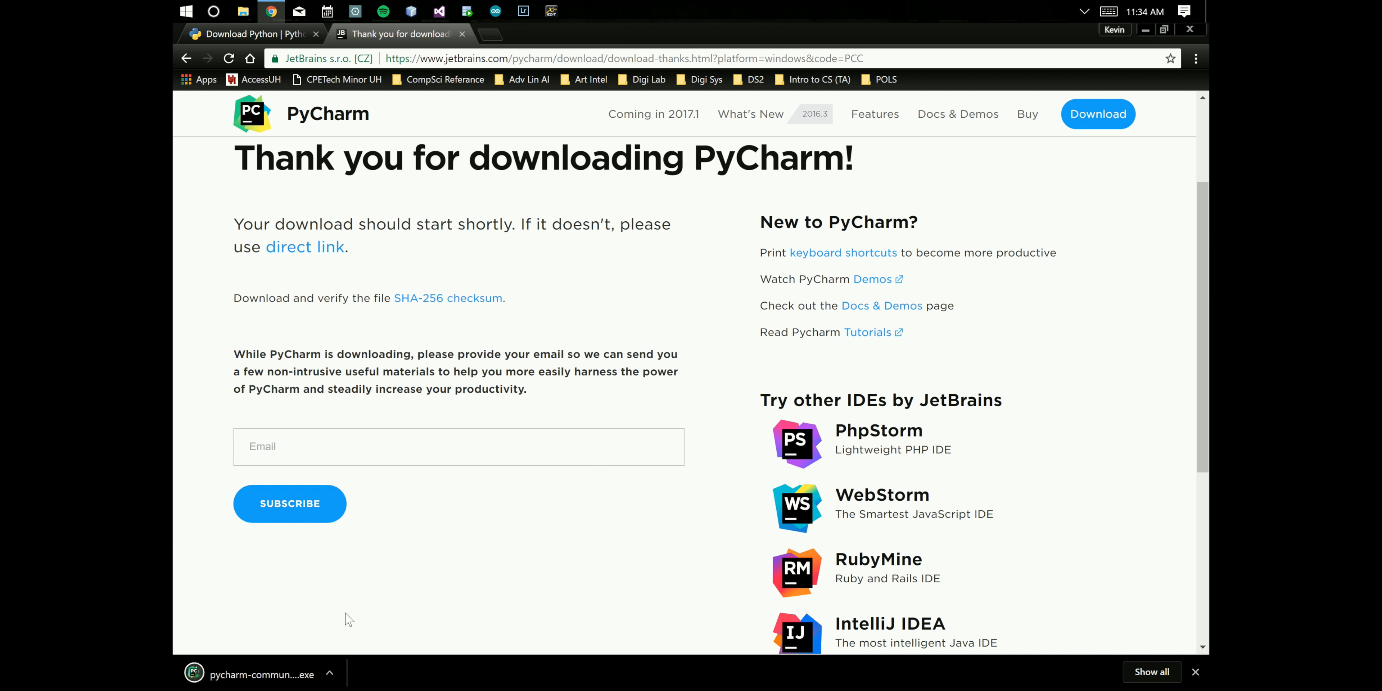
{"action": "left_click", "coordinate": [329, 675]}
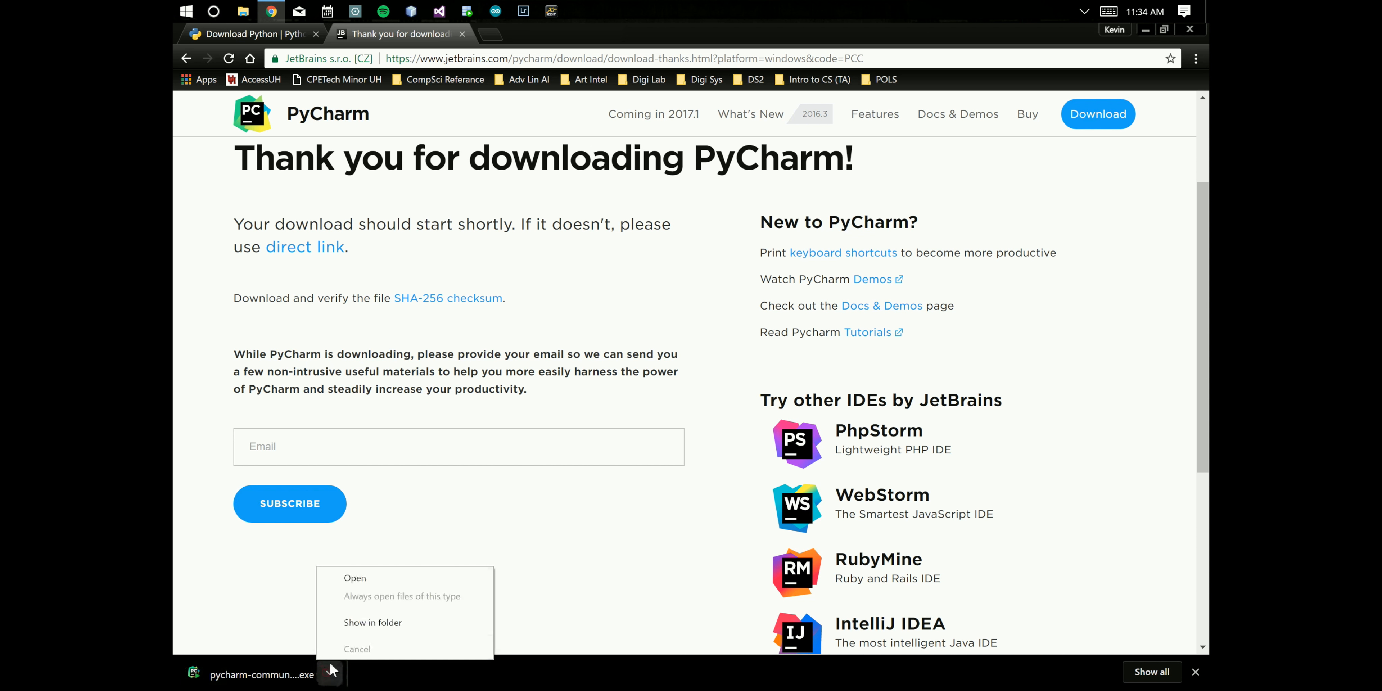
{"action": "left_click", "coordinate": [357, 576]}
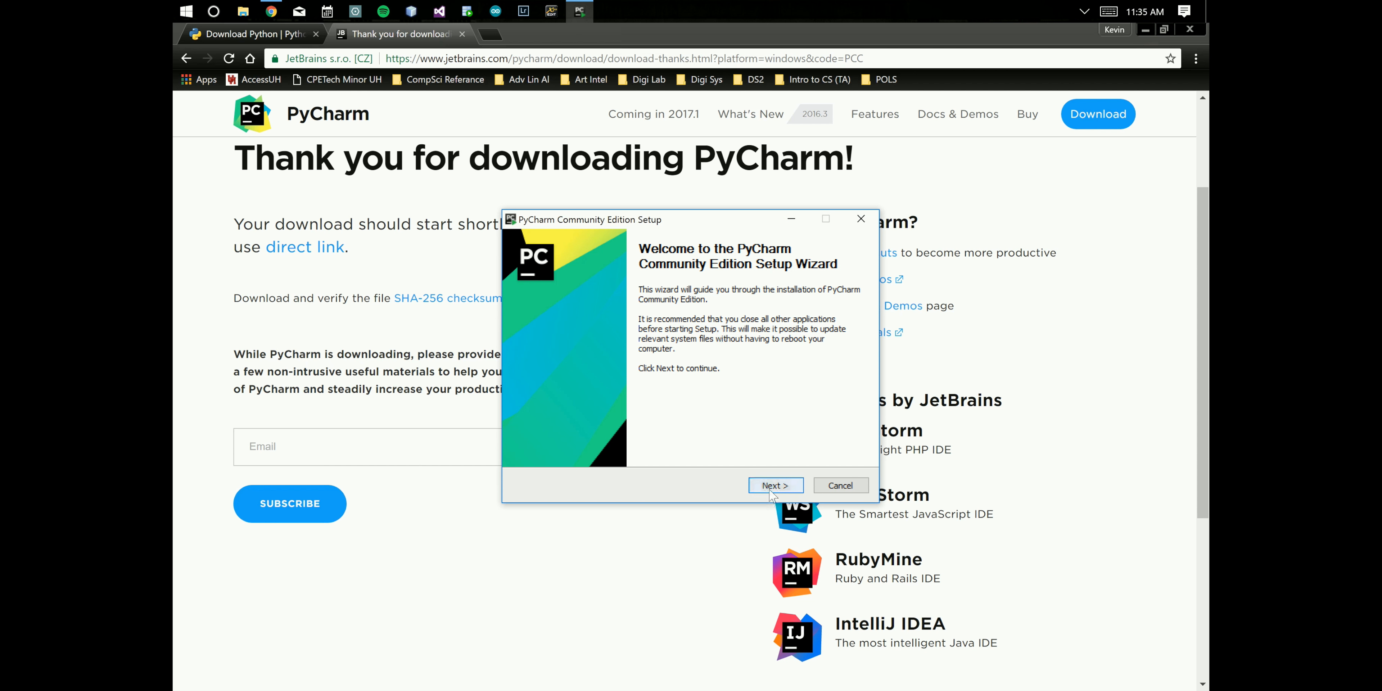
{"action": "left_click", "coordinate": [771, 486]}
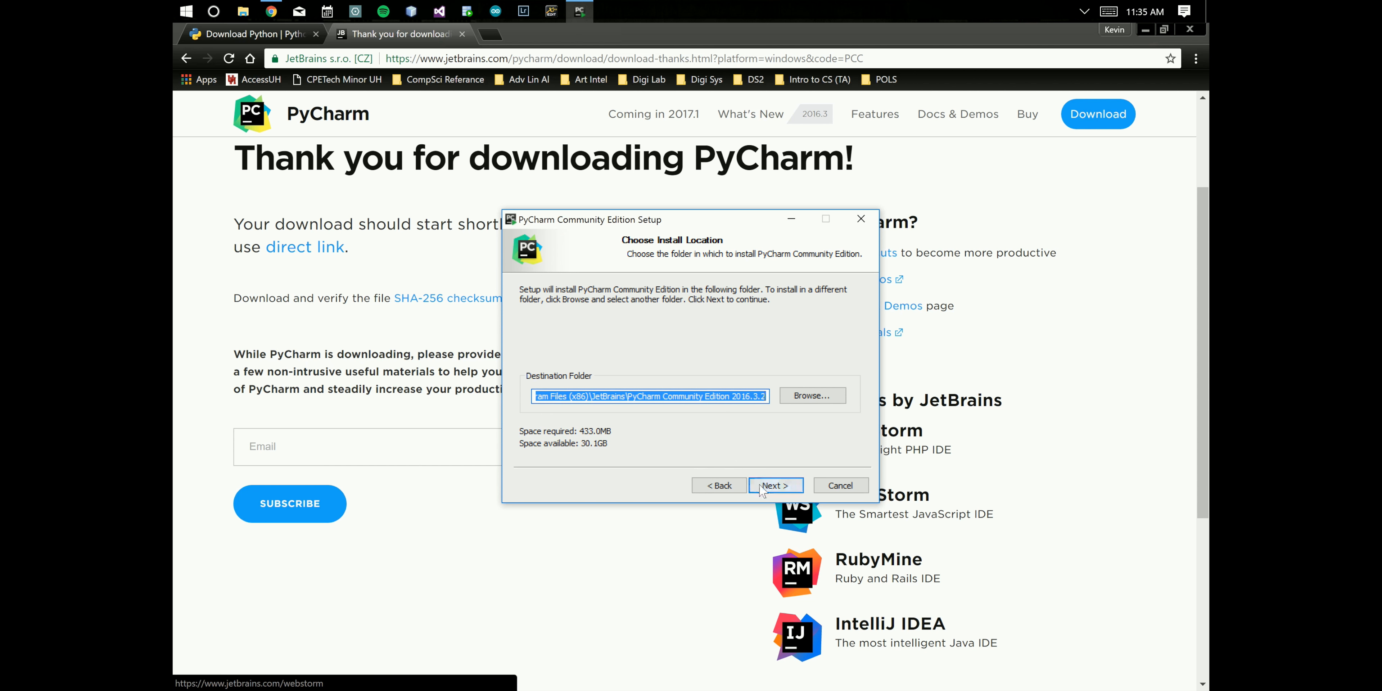
{"action": "left_click", "coordinate": [771, 486]}
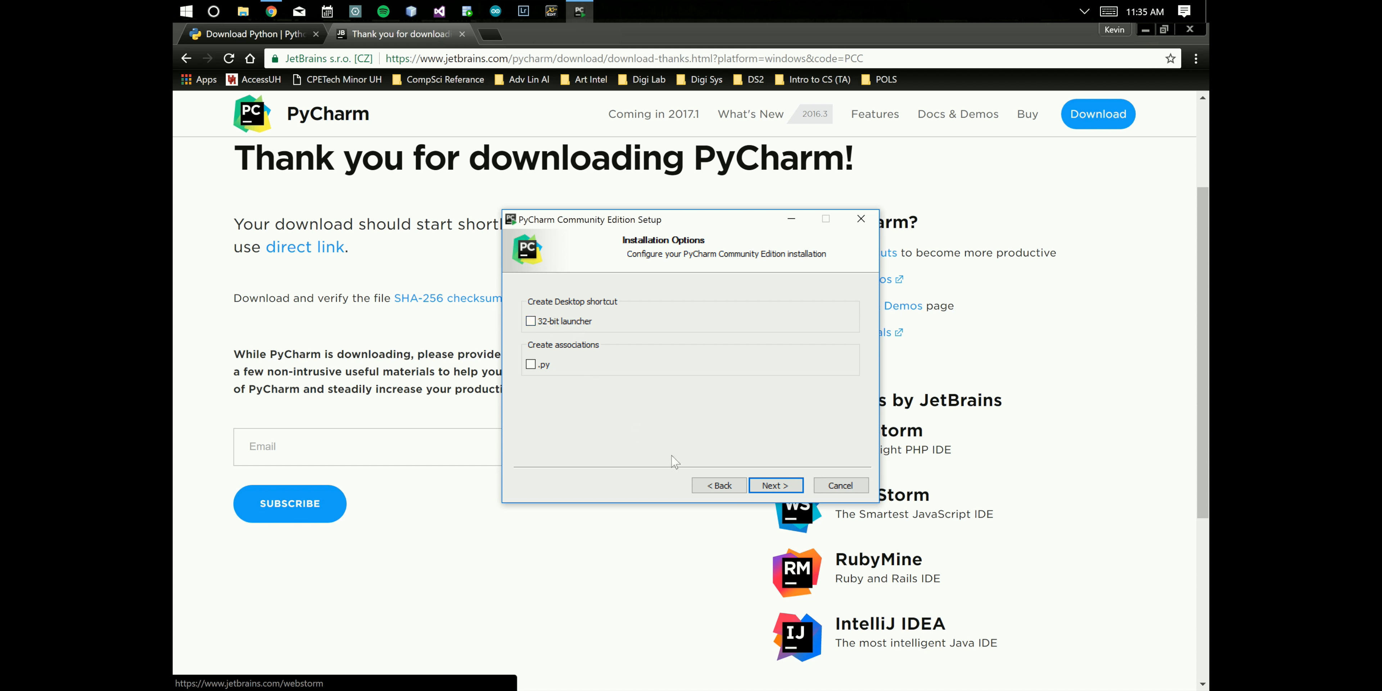
{"action": "left_click", "coordinate": [777, 485]}
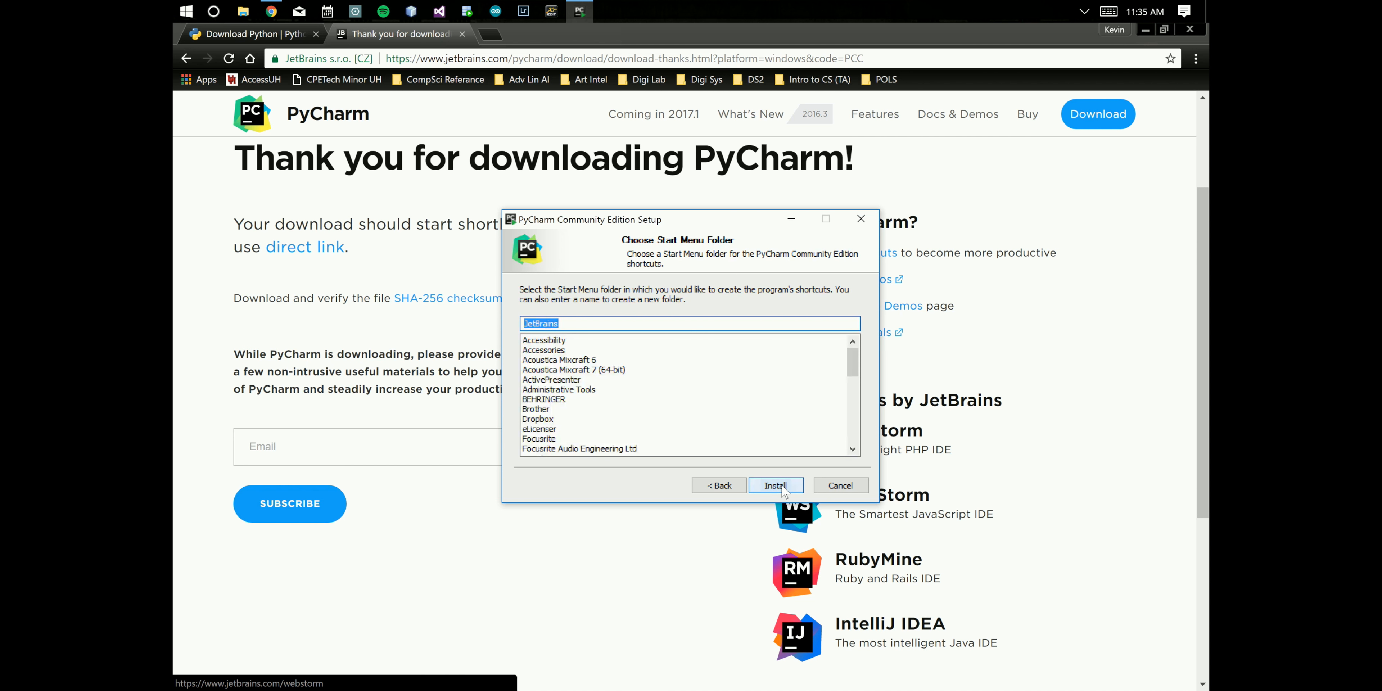
{"action": "left_click", "coordinate": [783, 486]}
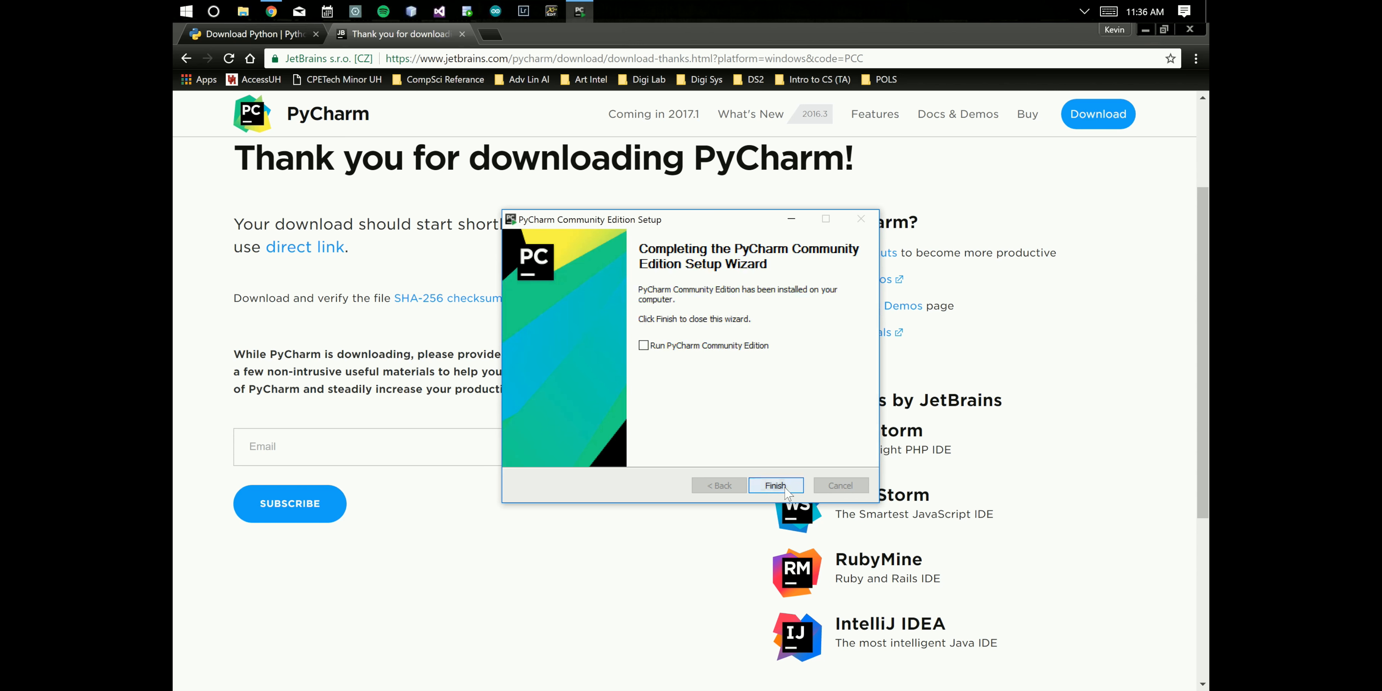
{"action": "left_click", "coordinate": [783, 487]}
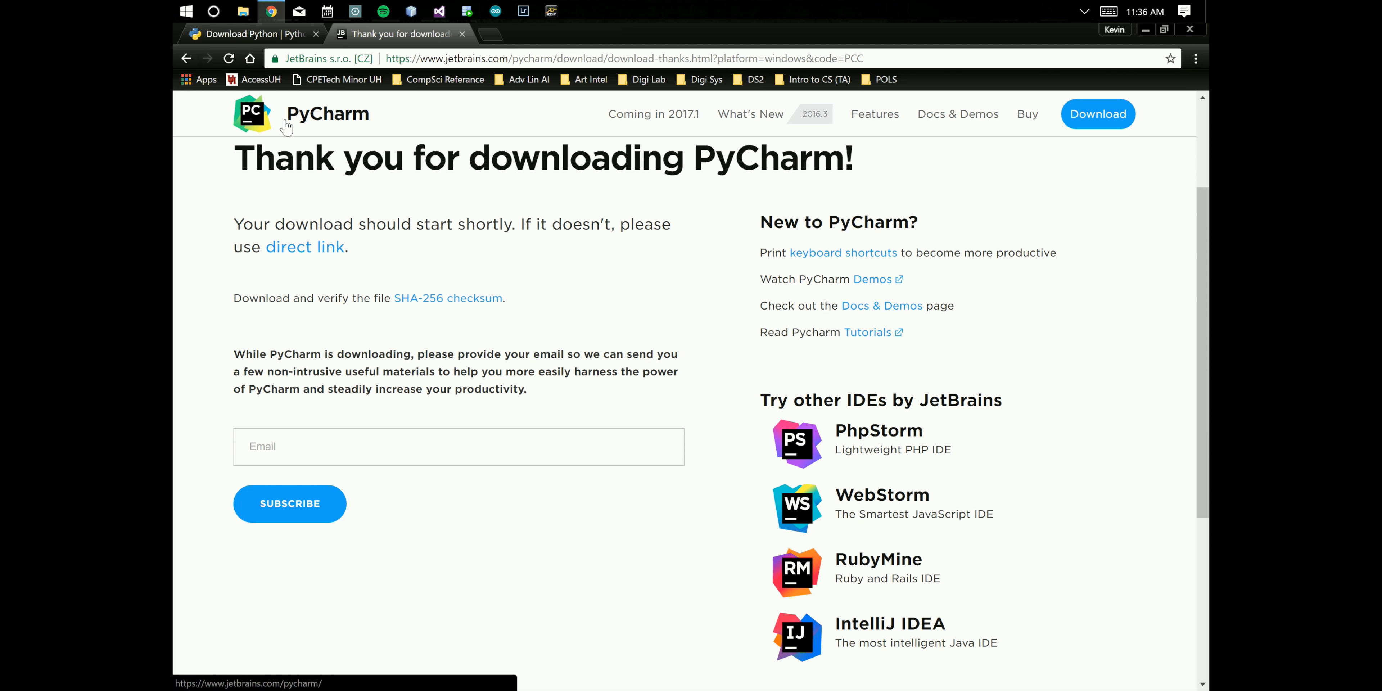
- Launch JetBrains PyCharm Community Edition and choose not to import settings from a previous version
{"action": "left_click", "coordinate": [186, 12]}
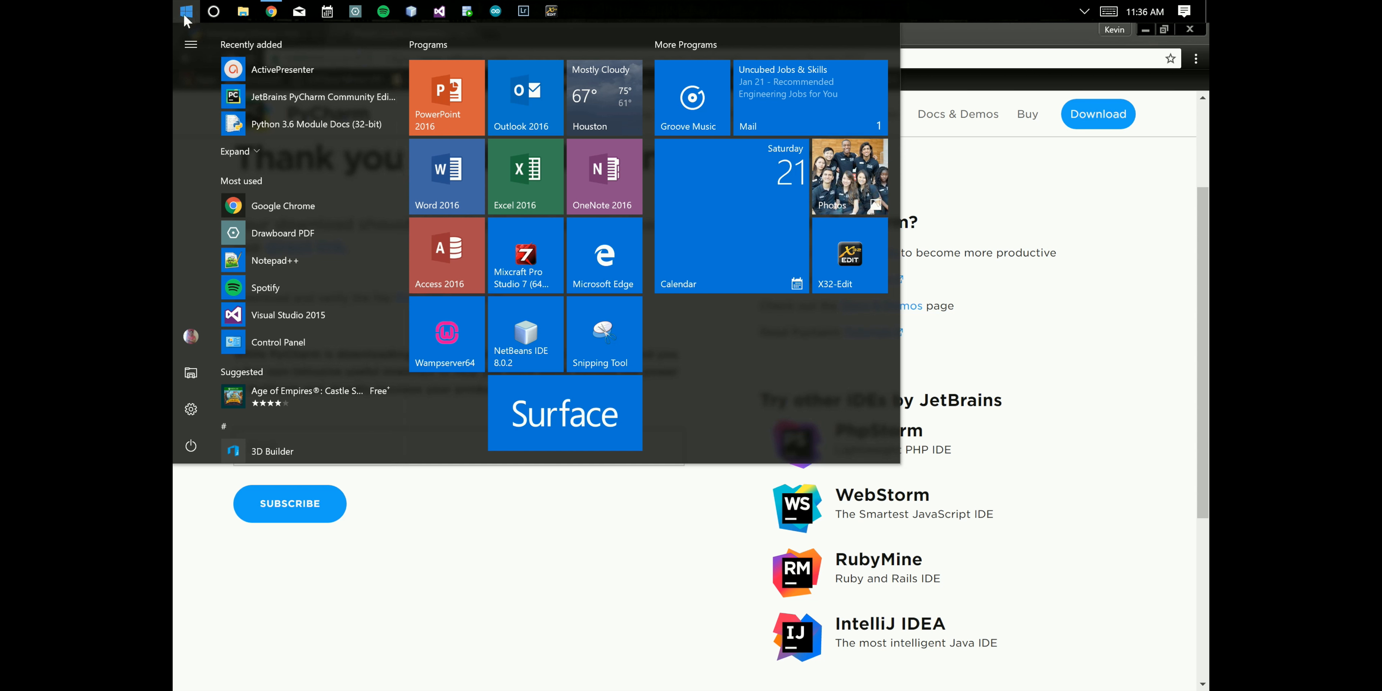
{"action": "left_click", "coordinate": [290, 100]}
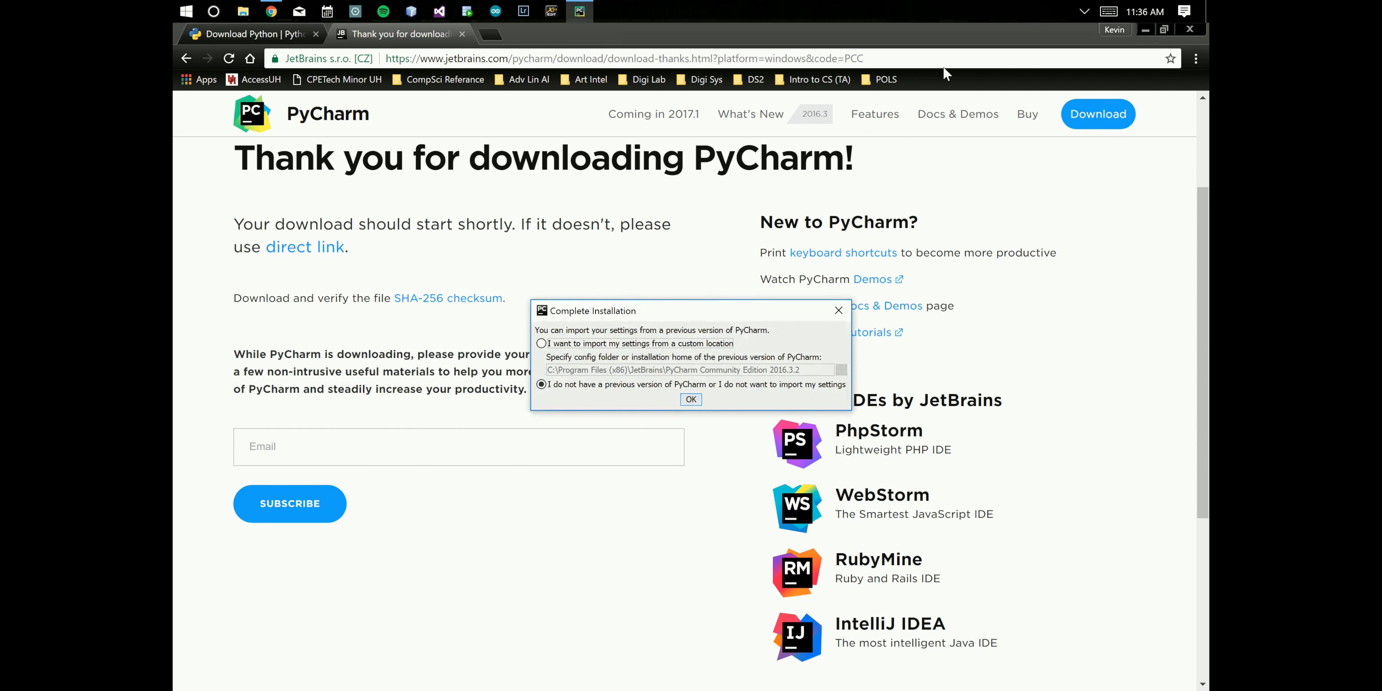
{"action": "left_click", "coordinate": [1145, 30]}
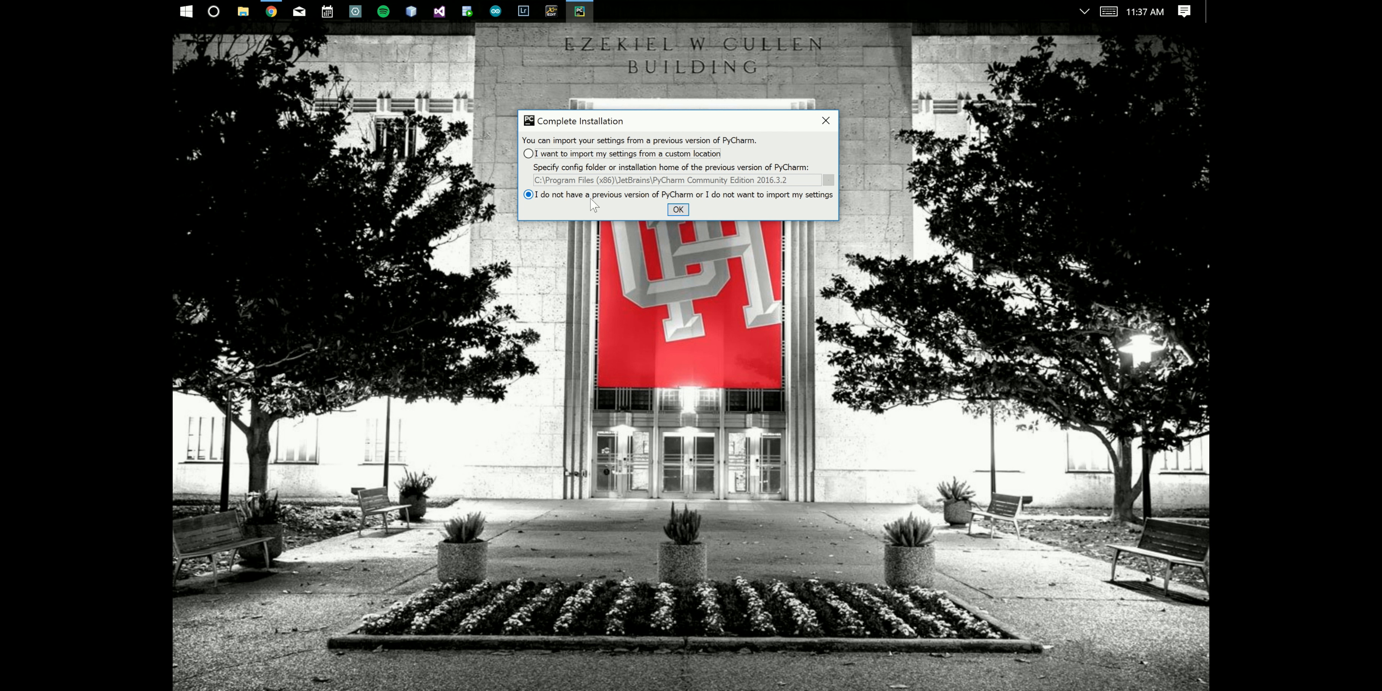
{"action": "left_click", "coordinate": [678, 210]}
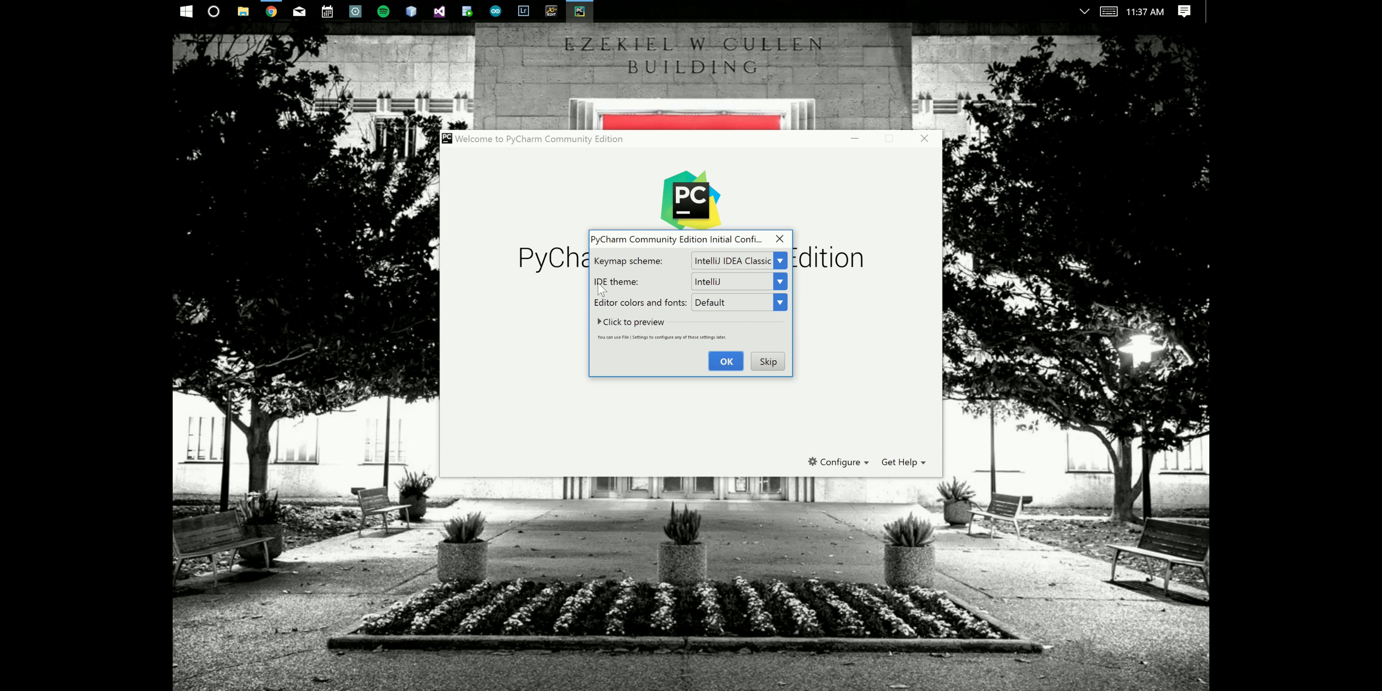
- In the initial configuration, keep the IntelliJ theme, set editor colors and fonts to Darcula, and confirm
{"action": "left_click", "coordinate": [715, 283]}
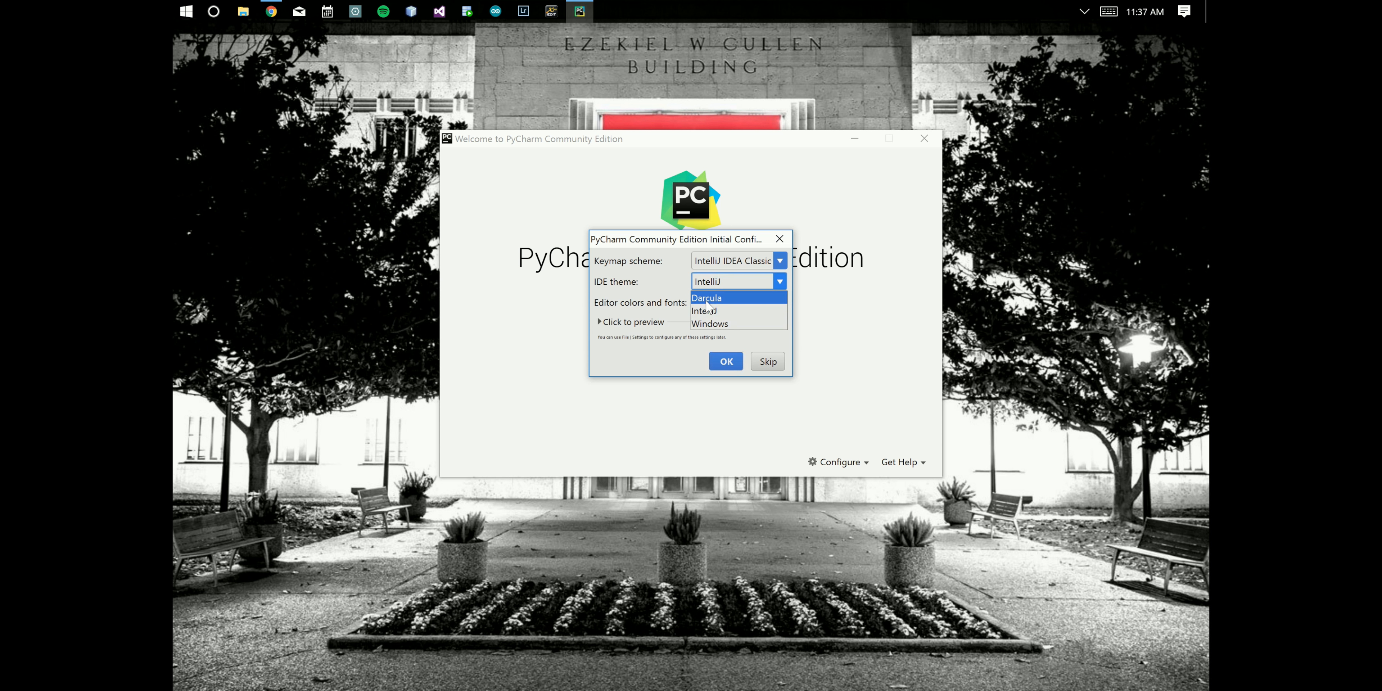
{"action": "left_click", "coordinate": [644, 280]}
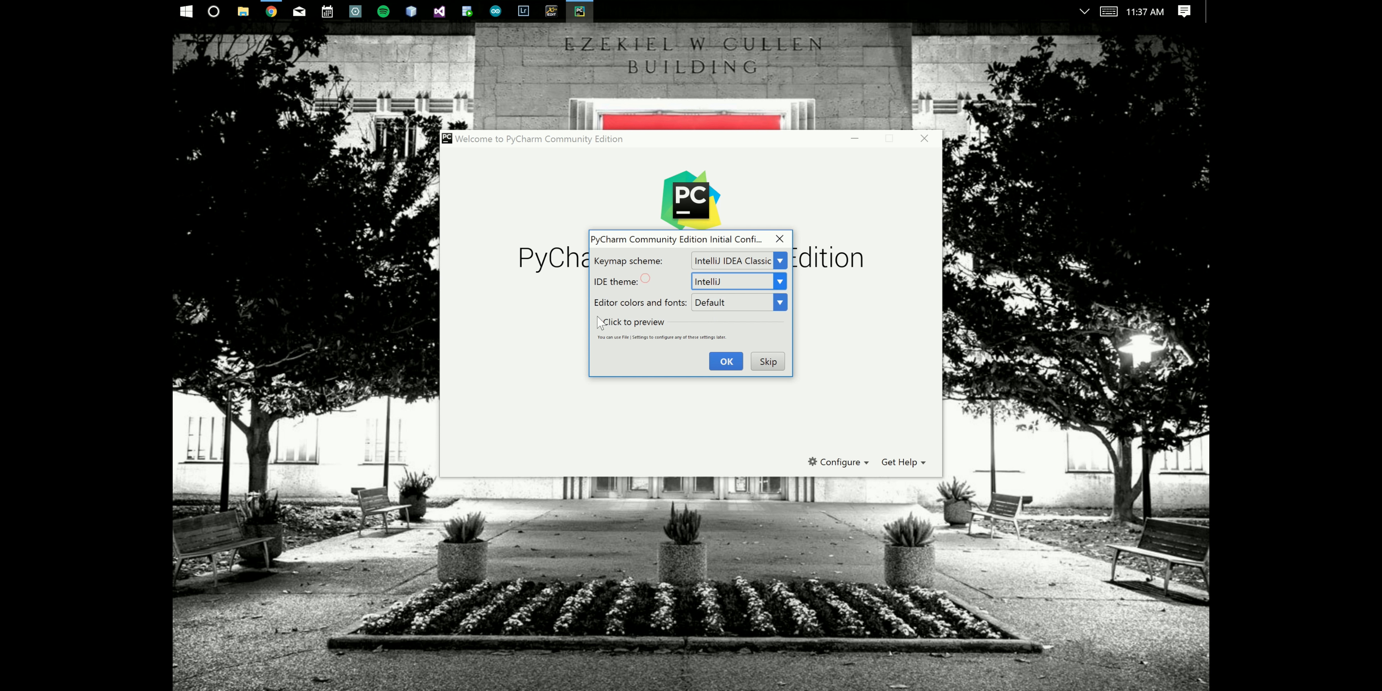
{"action": "left_click", "coordinate": [601, 321]}
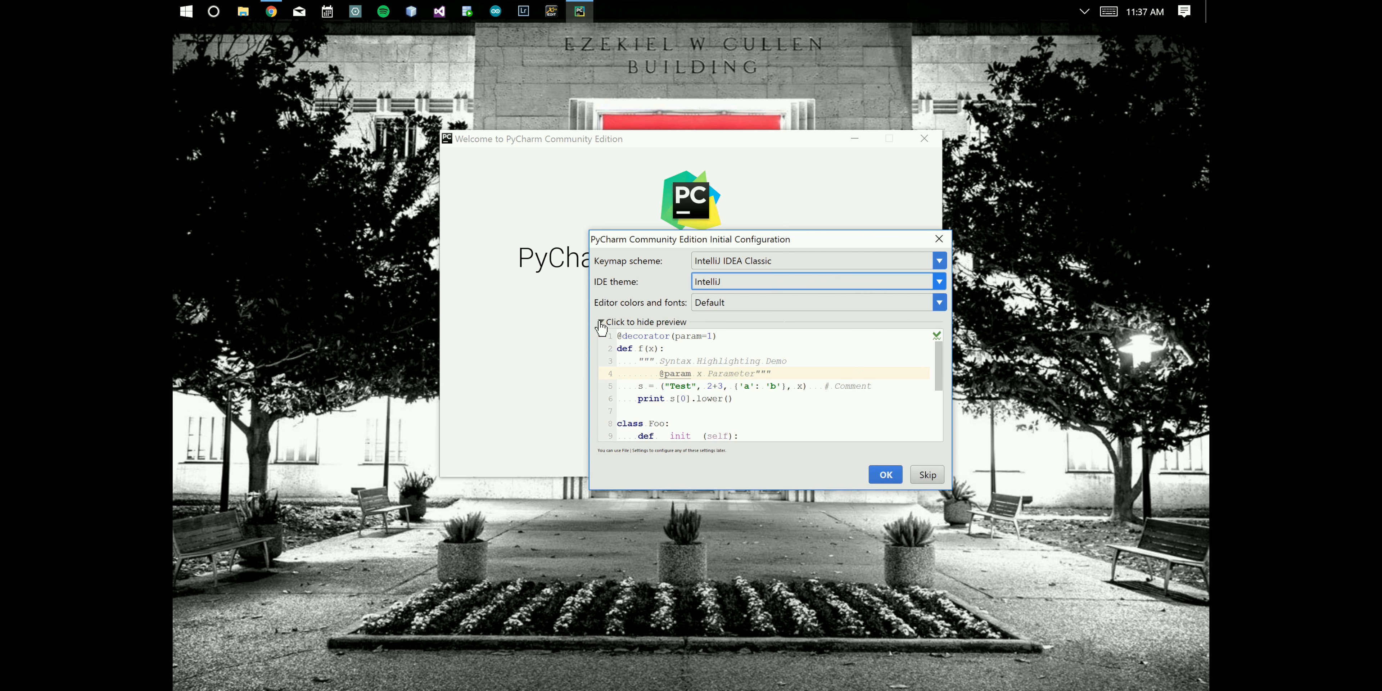
{"action": "left_click", "coordinate": [727, 302]}
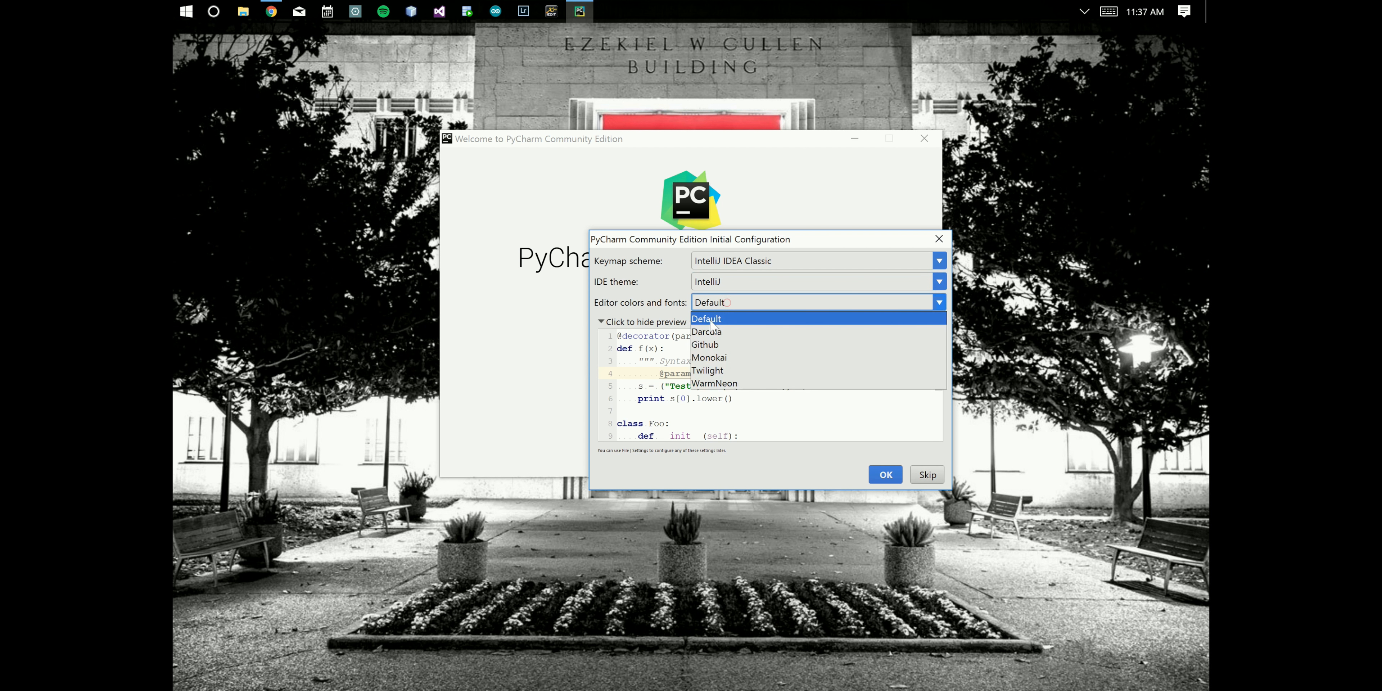
{"action": "left_click", "coordinate": [708, 330]}
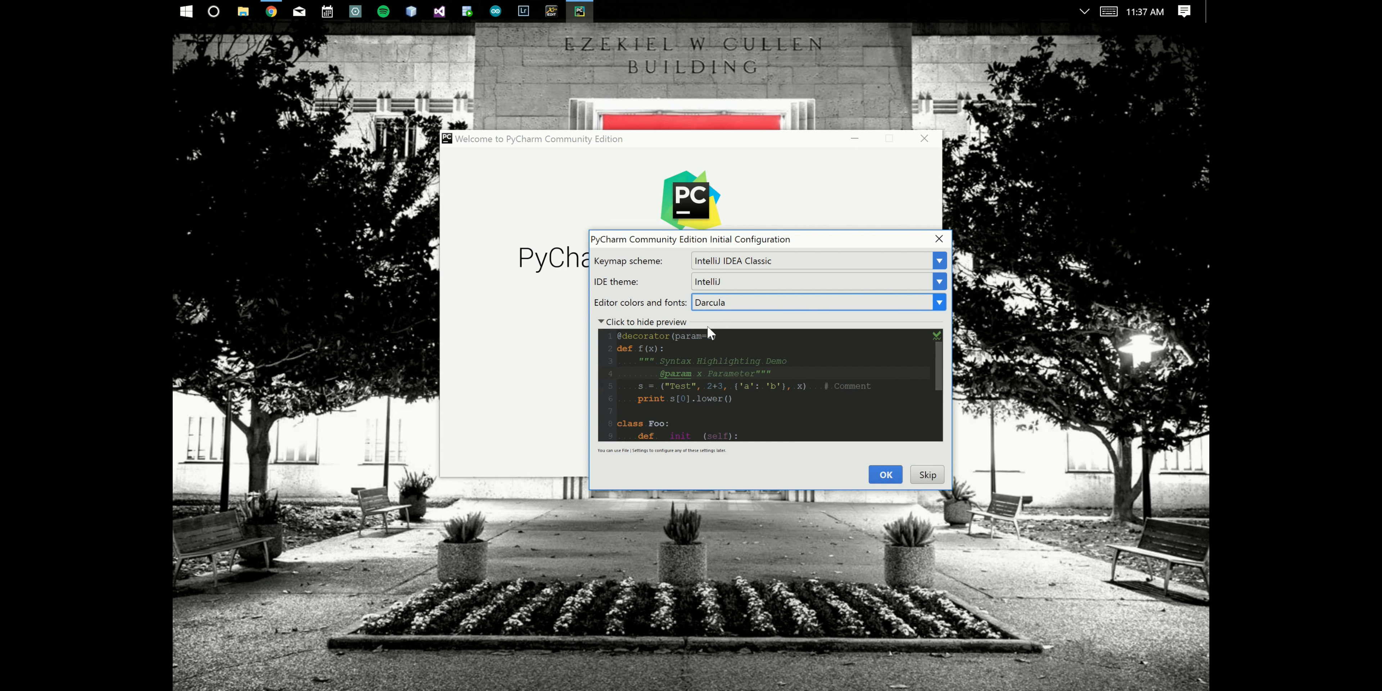
{"action": "left_click", "coordinate": [885, 474]}
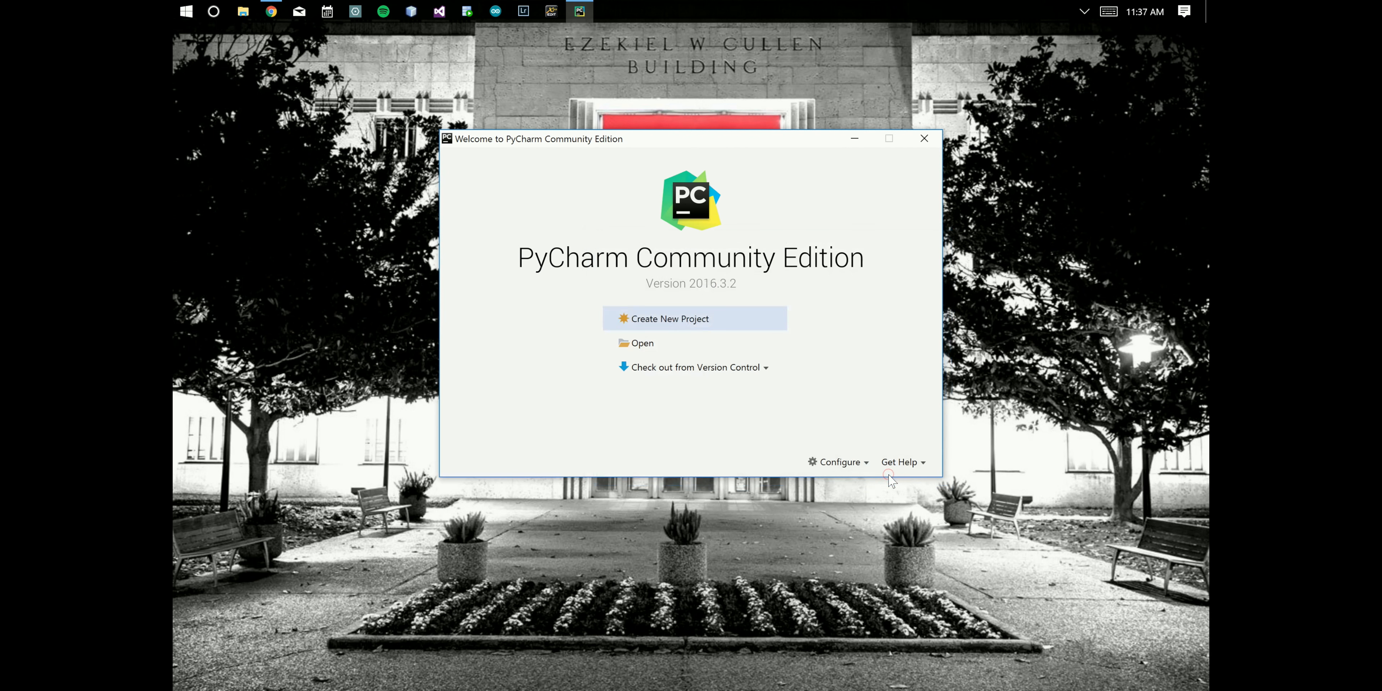
{"action": "left_click", "coordinate": [839, 462]}
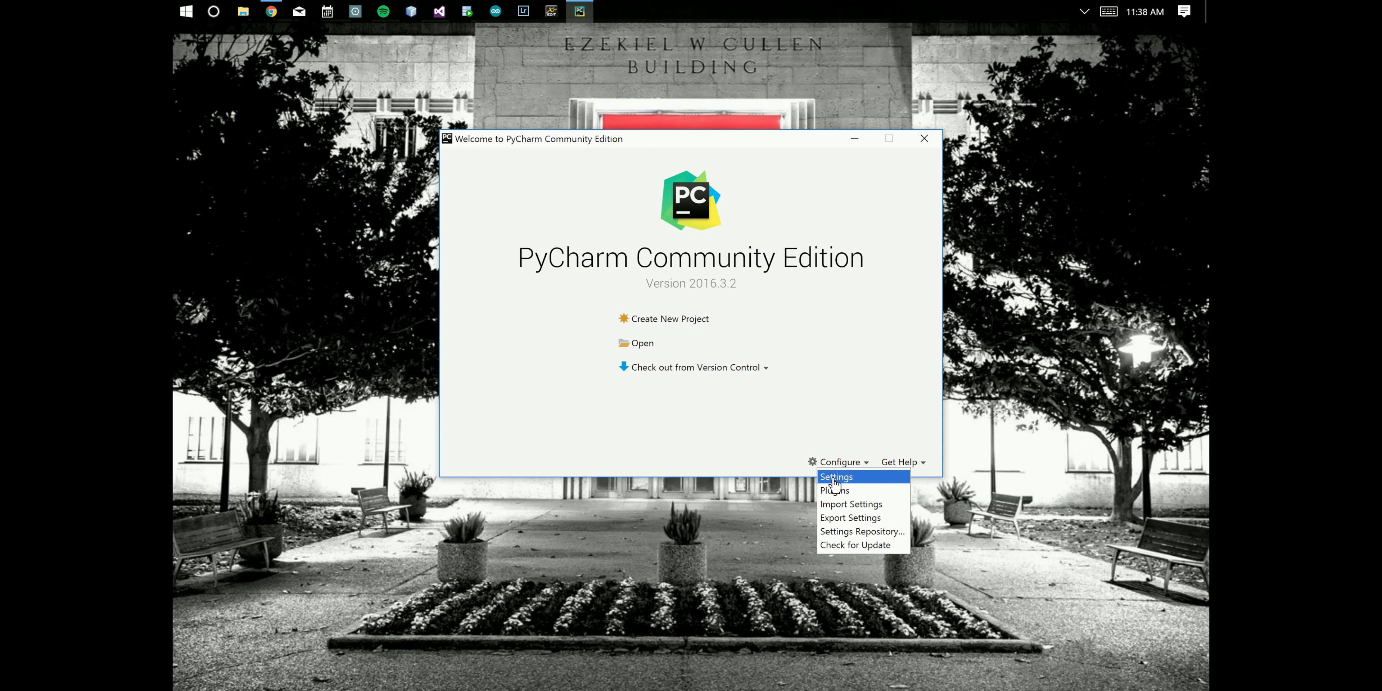
{"action": "left_click", "coordinate": [834, 413]}
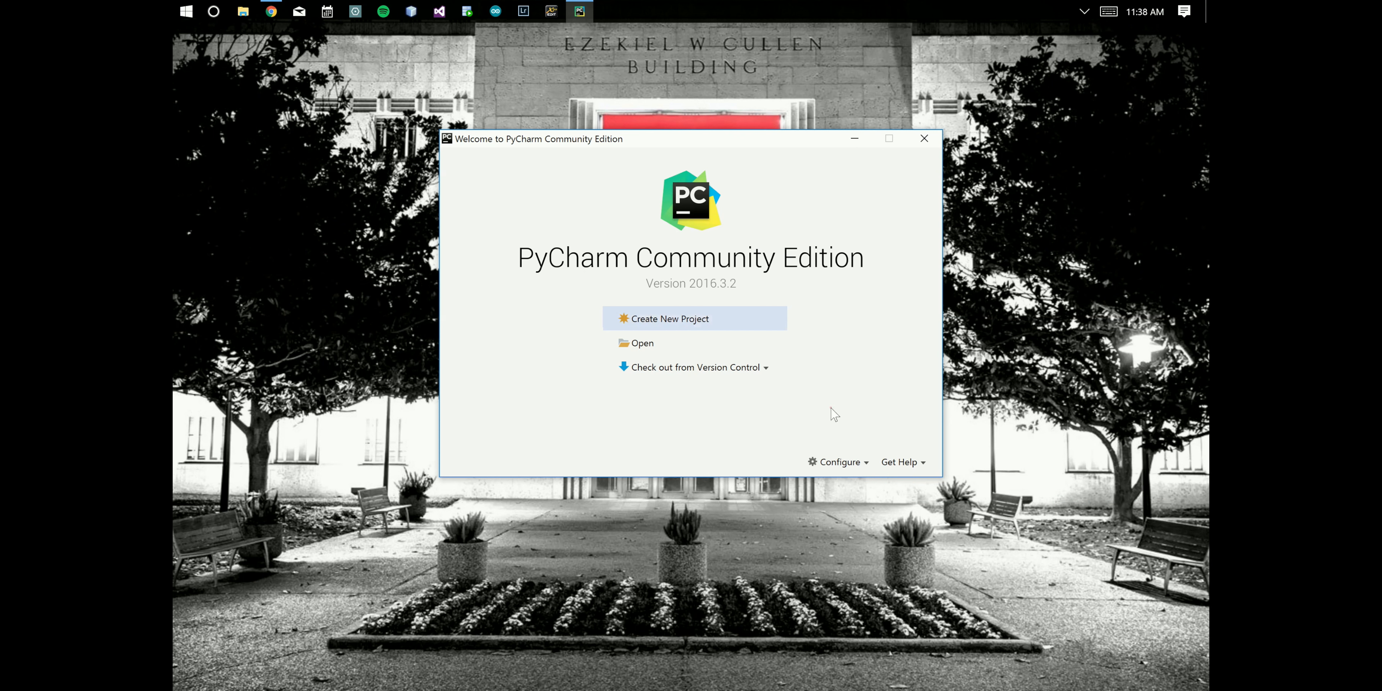
- Open the default settings and set the project interpreter to the installed Python 3.6 python.exe, then apply and confirm
{"action": "left_click", "coordinate": [841, 463]}
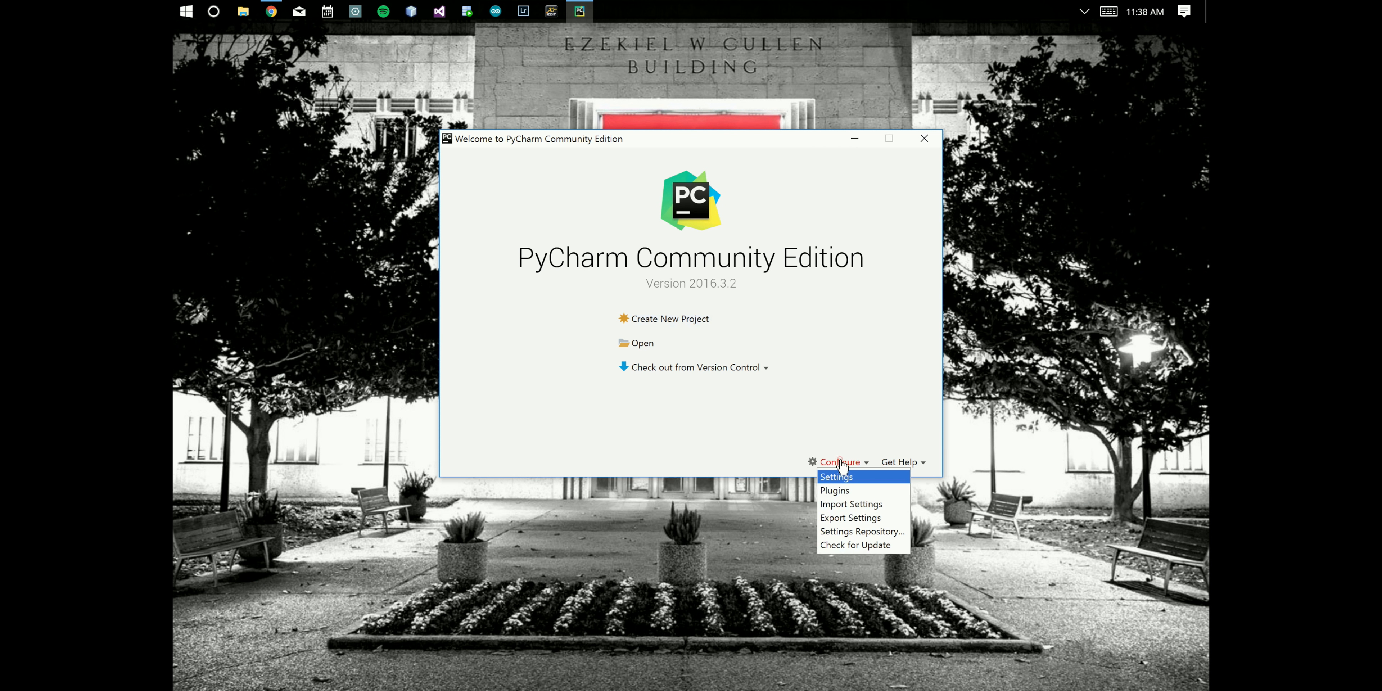
{"action": "left_click", "coordinate": [841, 483]}
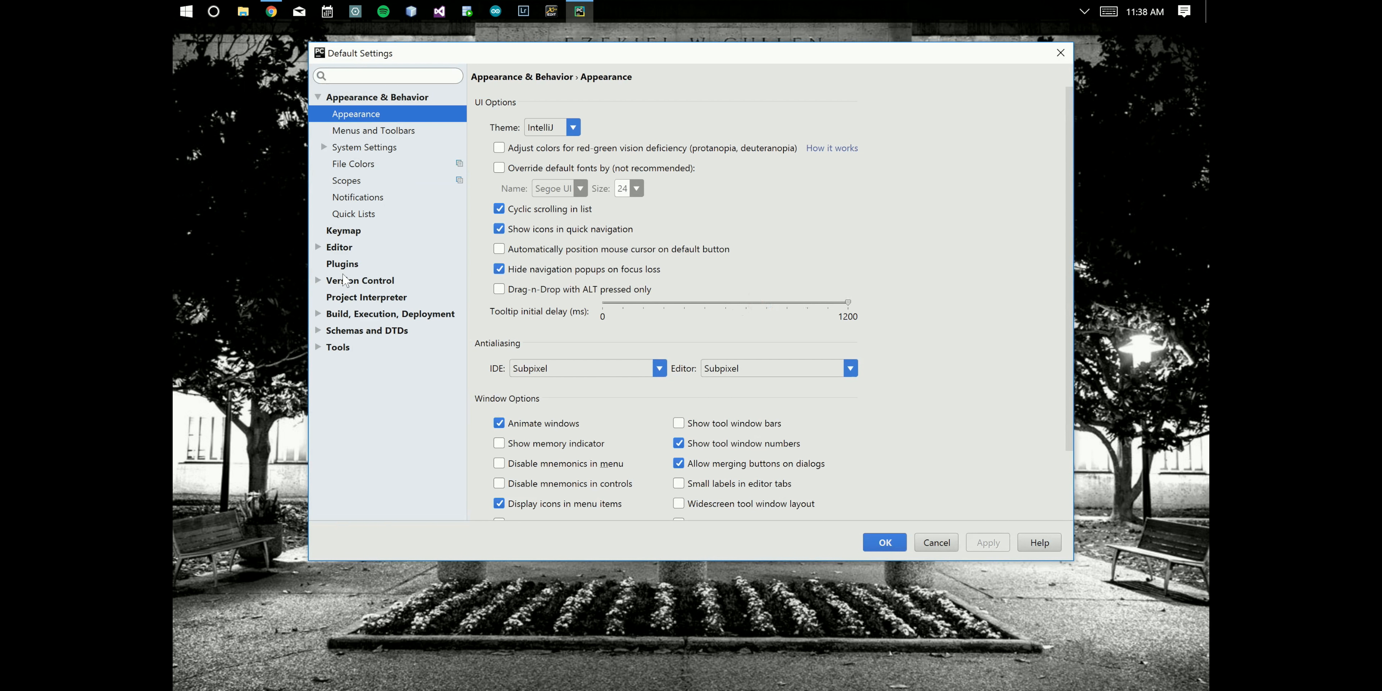
{"action": "left_click", "coordinate": [354, 299]}
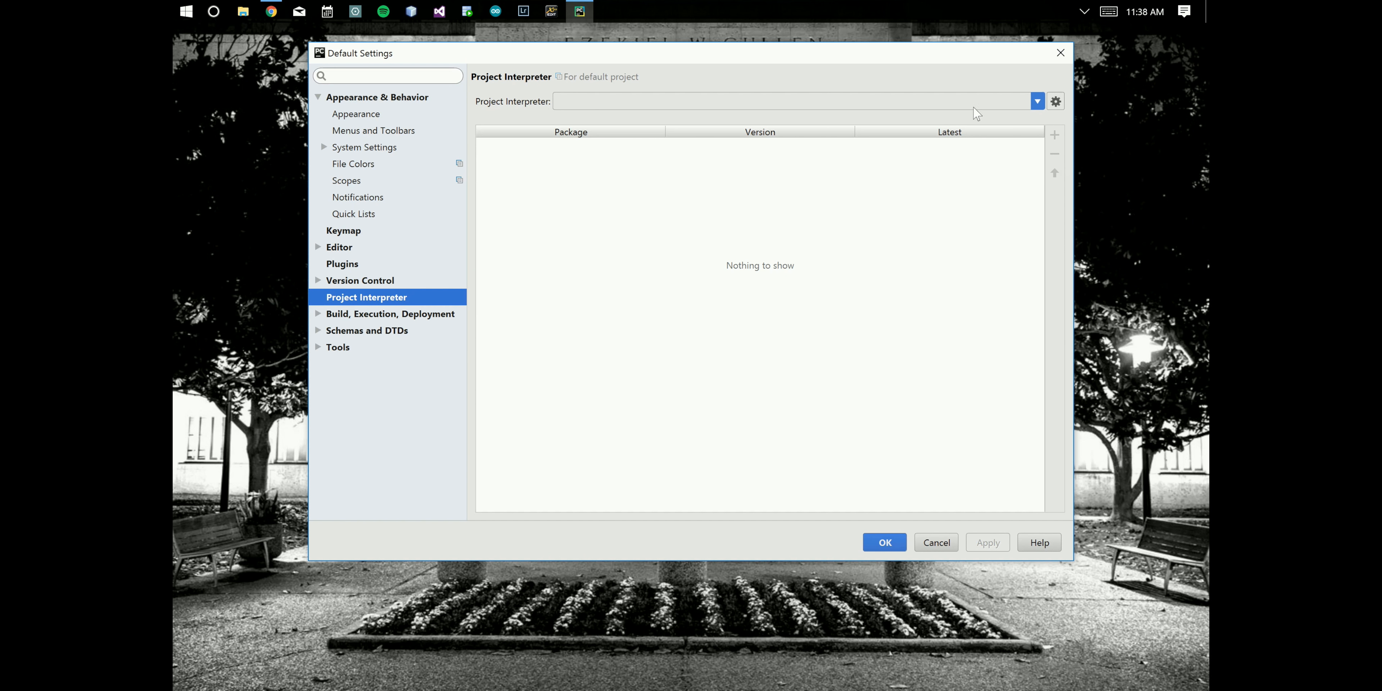
{"action": "left_click", "coordinate": [1037, 104]}
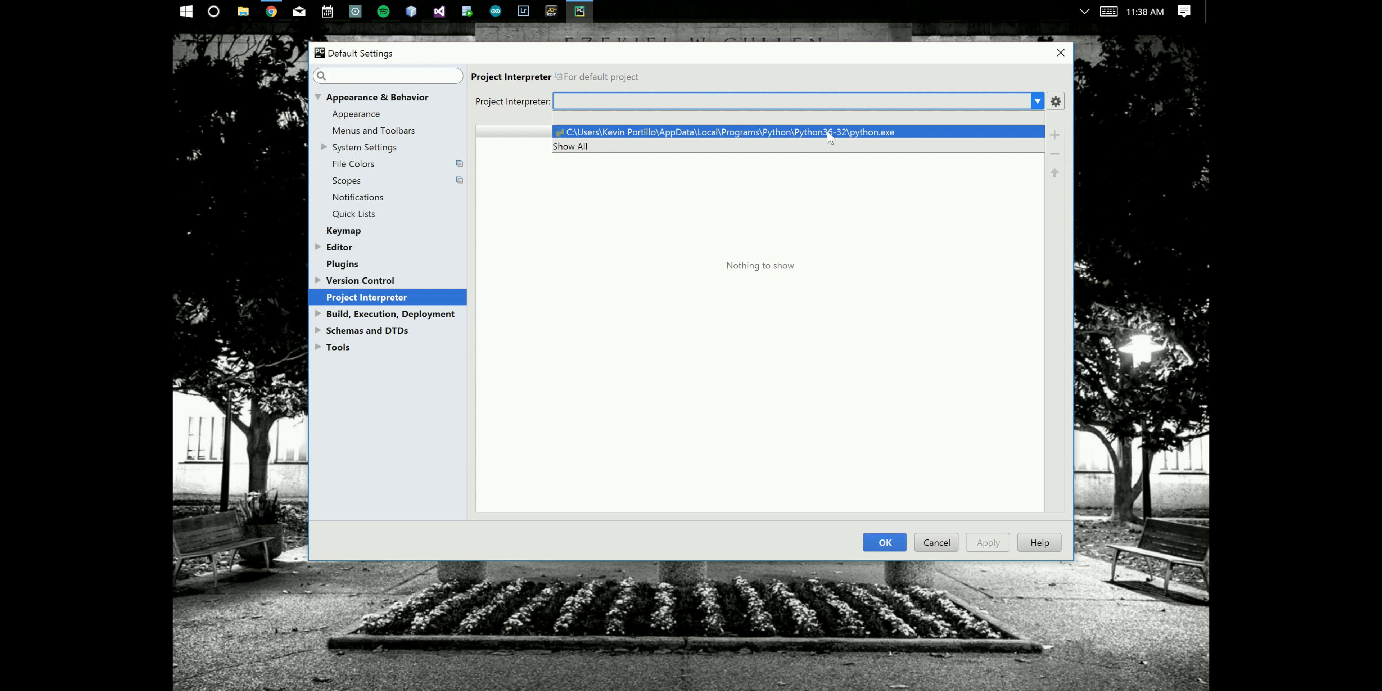
{"action": "left_click", "coordinate": [871, 135]}
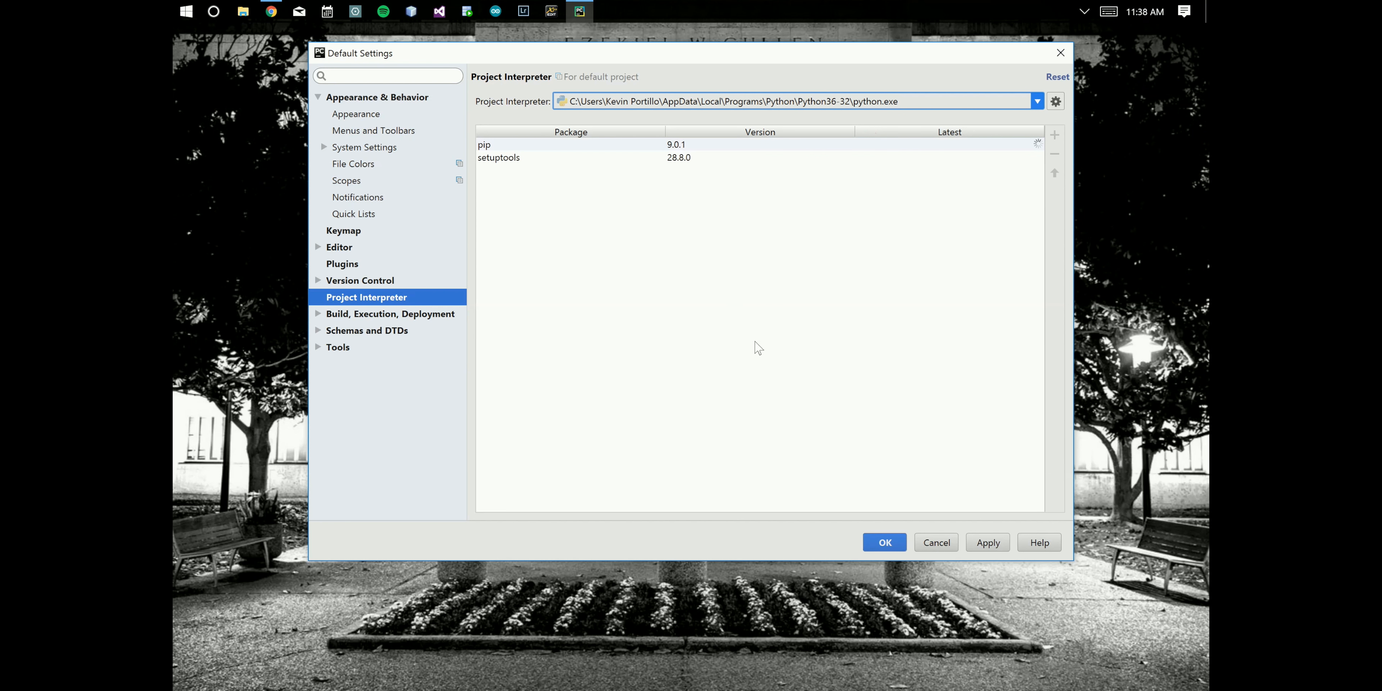
{"action": "left_click", "coordinate": [988, 543]}
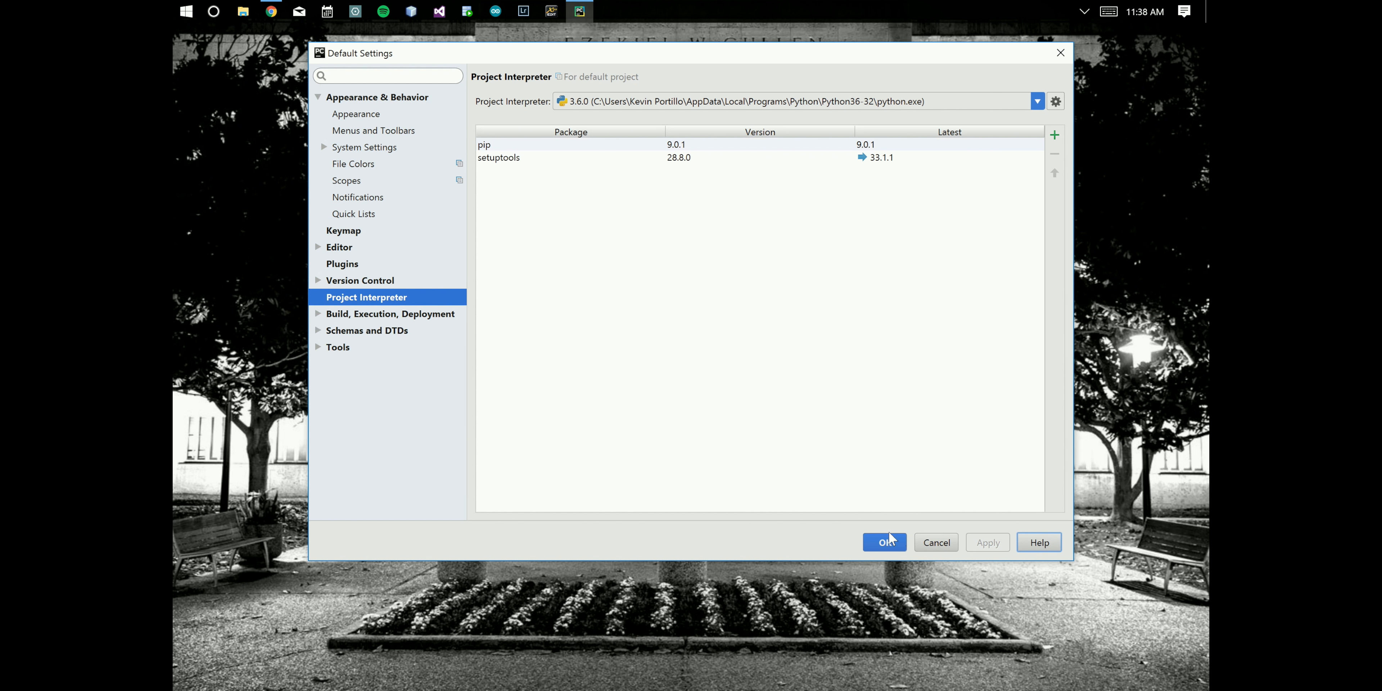
{"action": "left_click", "coordinate": [886, 544]}
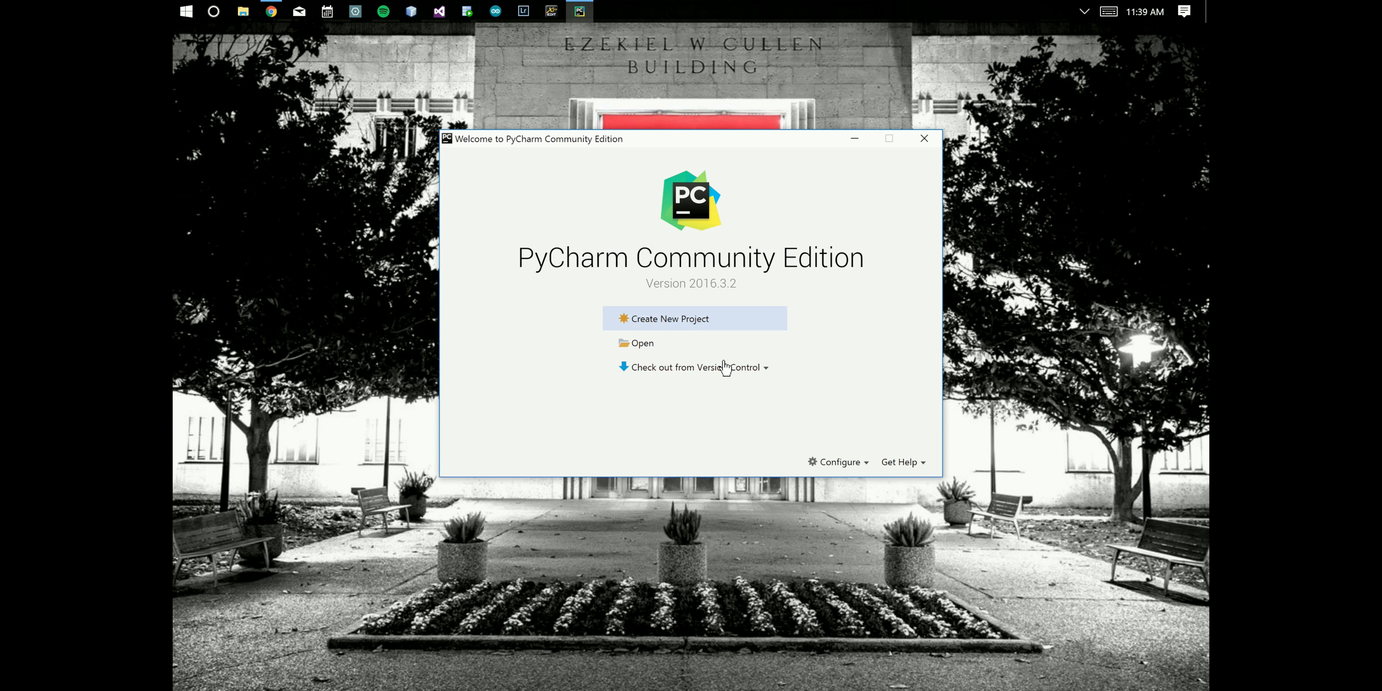
- Create a new project named first in the PycharmProjects folder using the Python 3.6 interpreter
{"action": "left_click", "coordinate": [669, 319]}
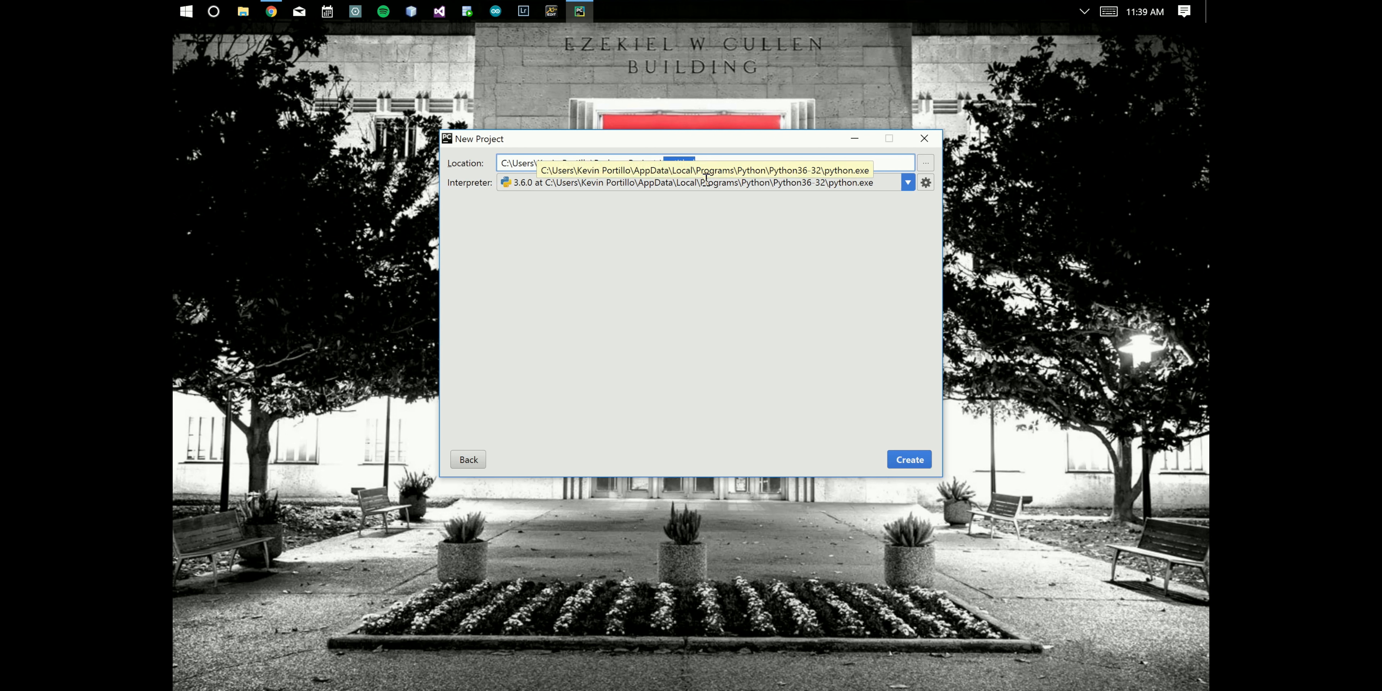
{"action": "type", "text": "firs"}
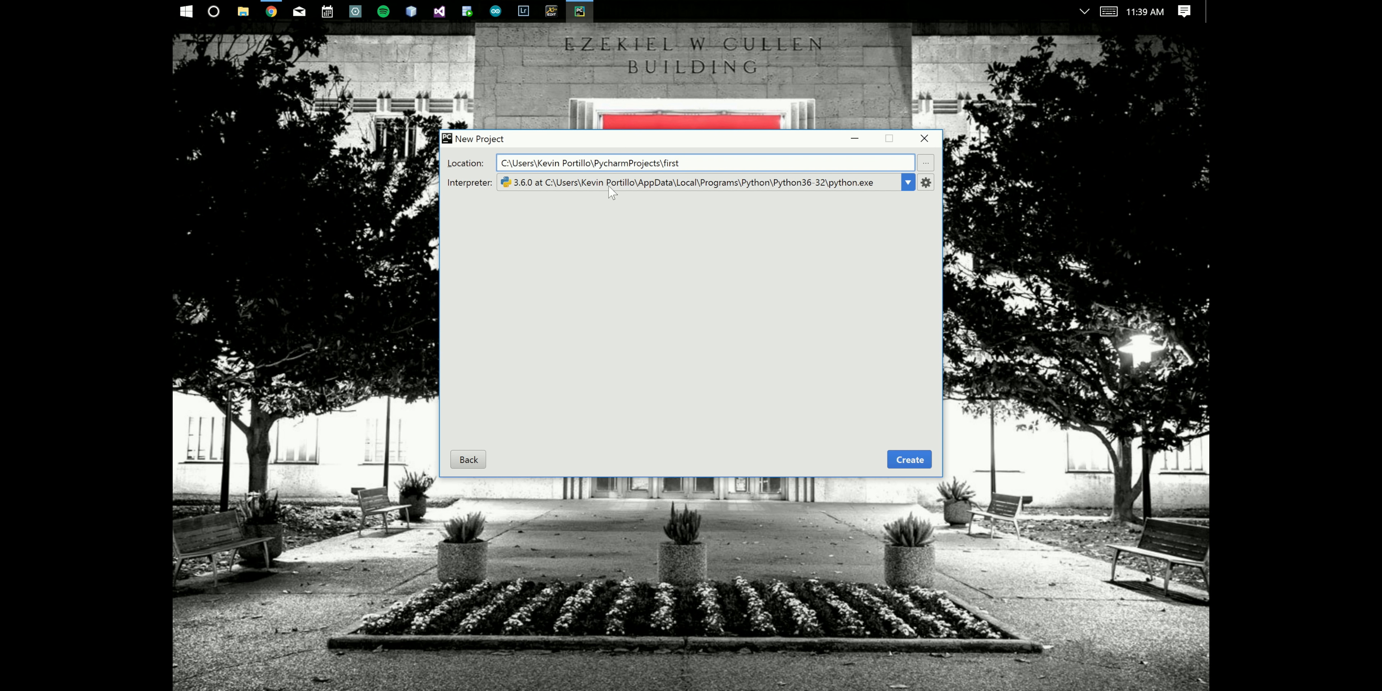
{"action": "left_click", "coordinate": [906, 461]}
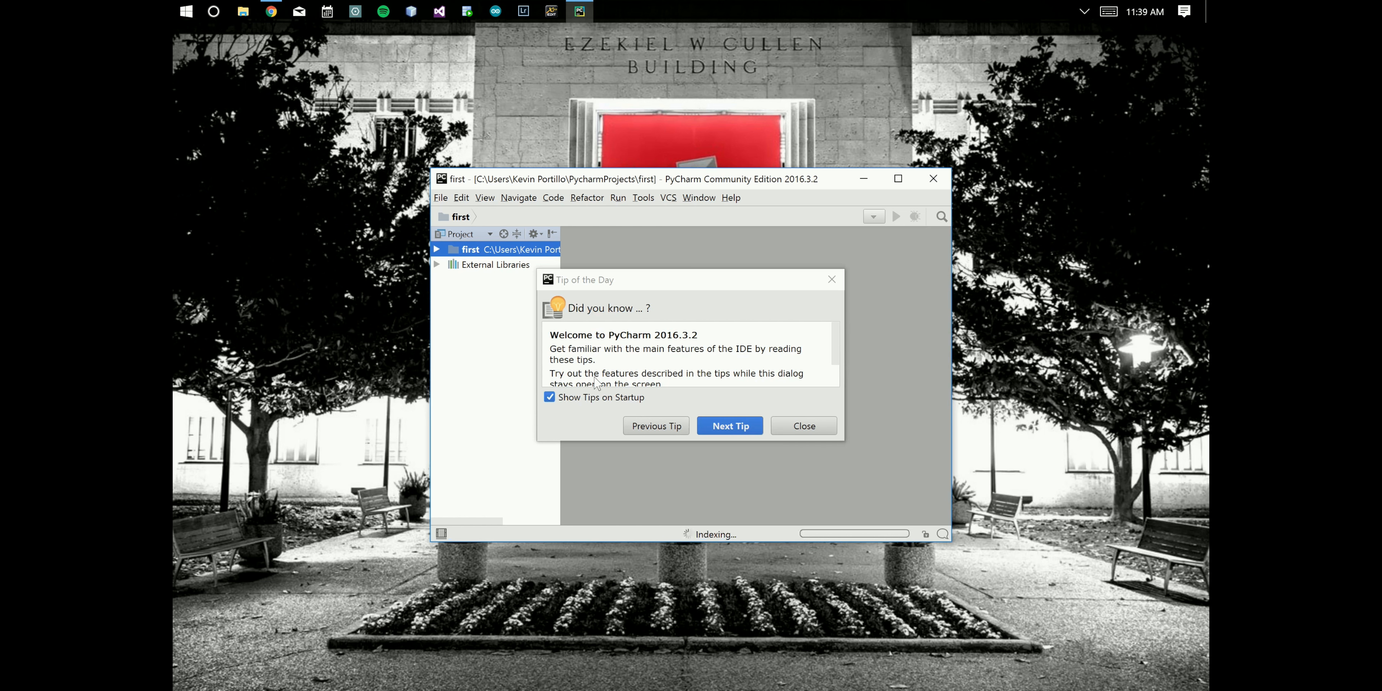
- Turn off showing tips on startup and close the Tip of the Day dialog
{"action": "left_click", "coordinate": [548, 397]}
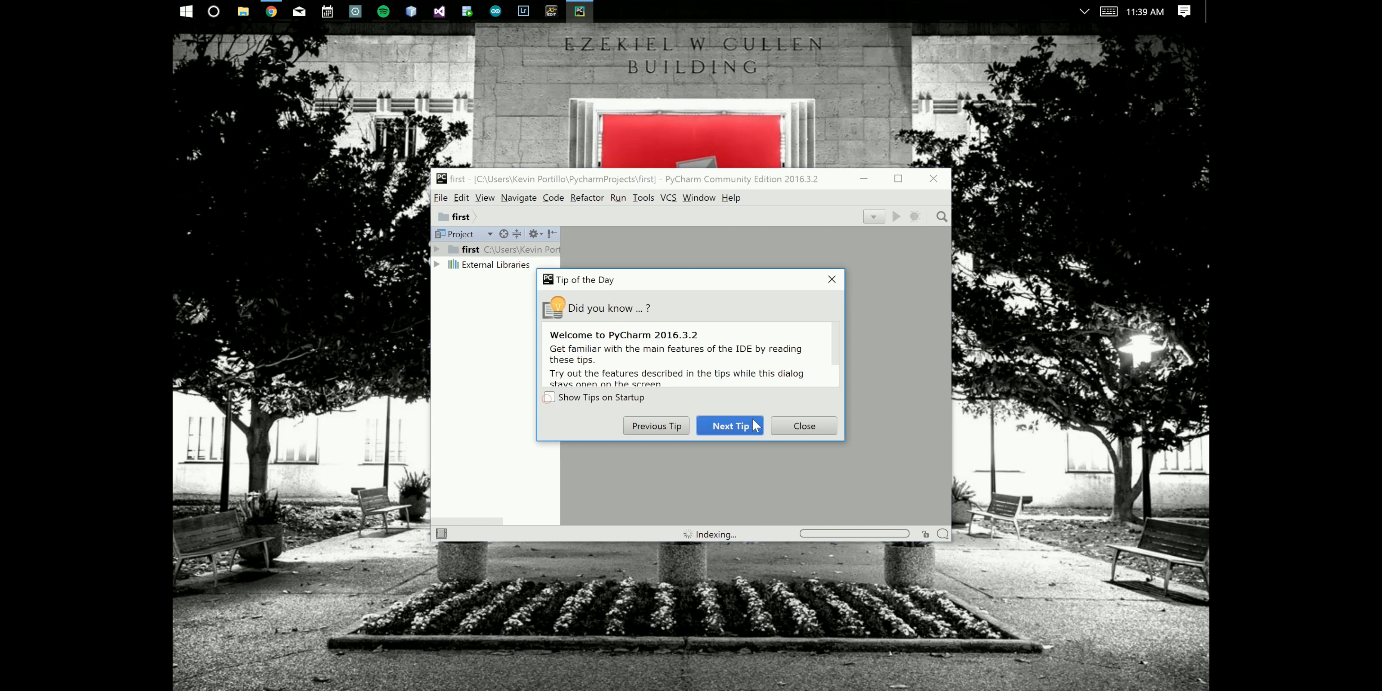
{"action": "left_click", "coordinate": [804, 426]}
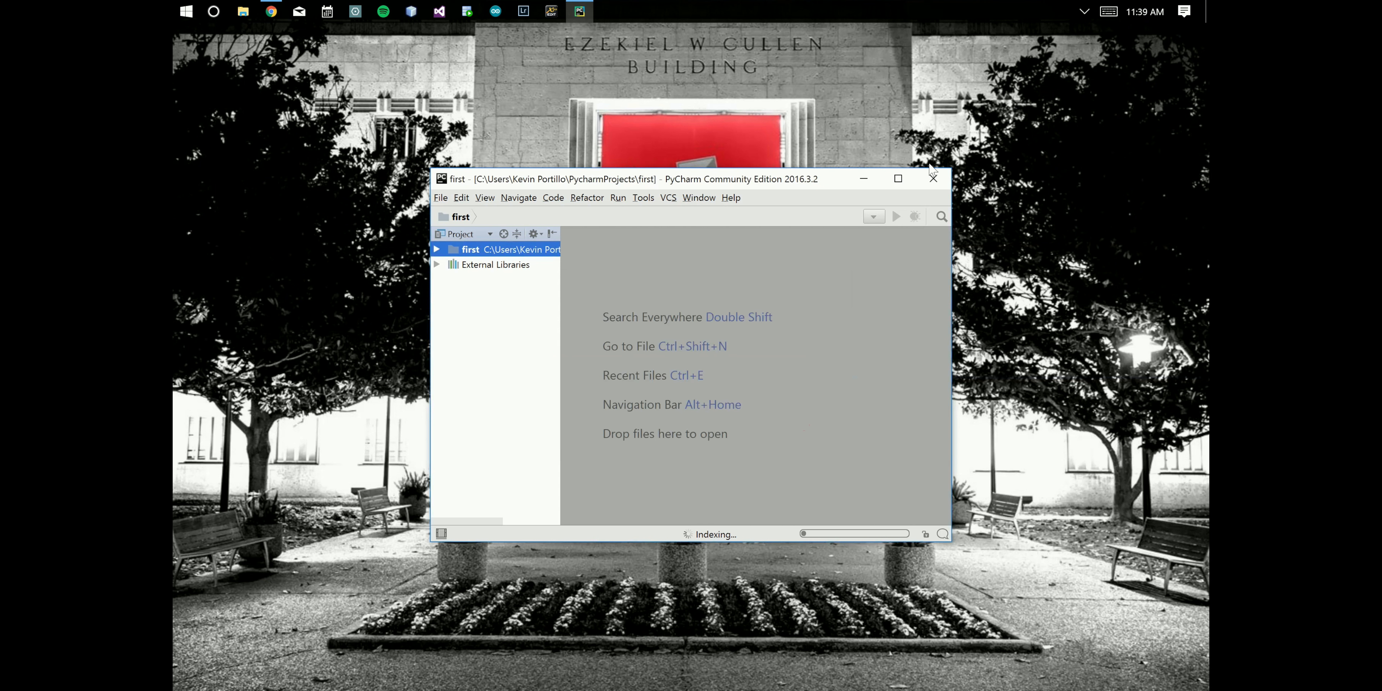
- Add a new Python file named main to the first project
{"action": "left_click", "coordinate": [898, 178]}
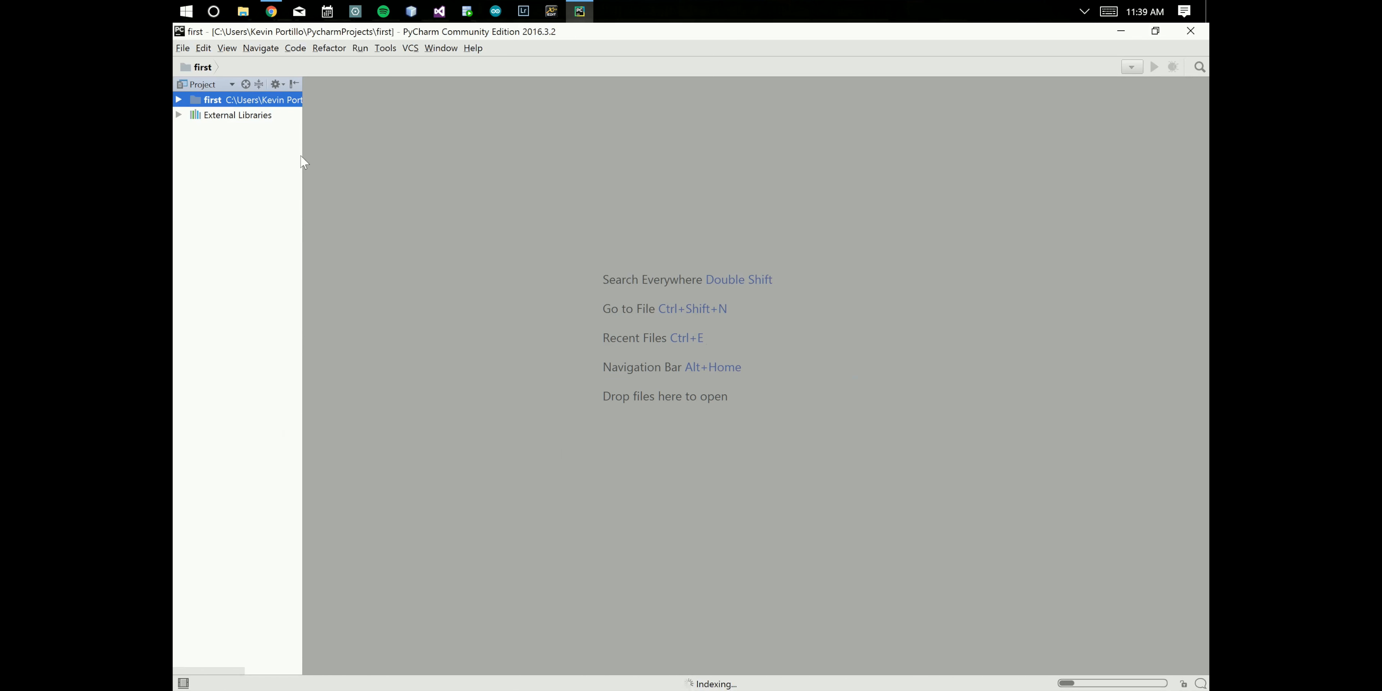
{"action": "left_click_drag", "start_coordinate": [301, 156], "coordinate": [427, 155]}
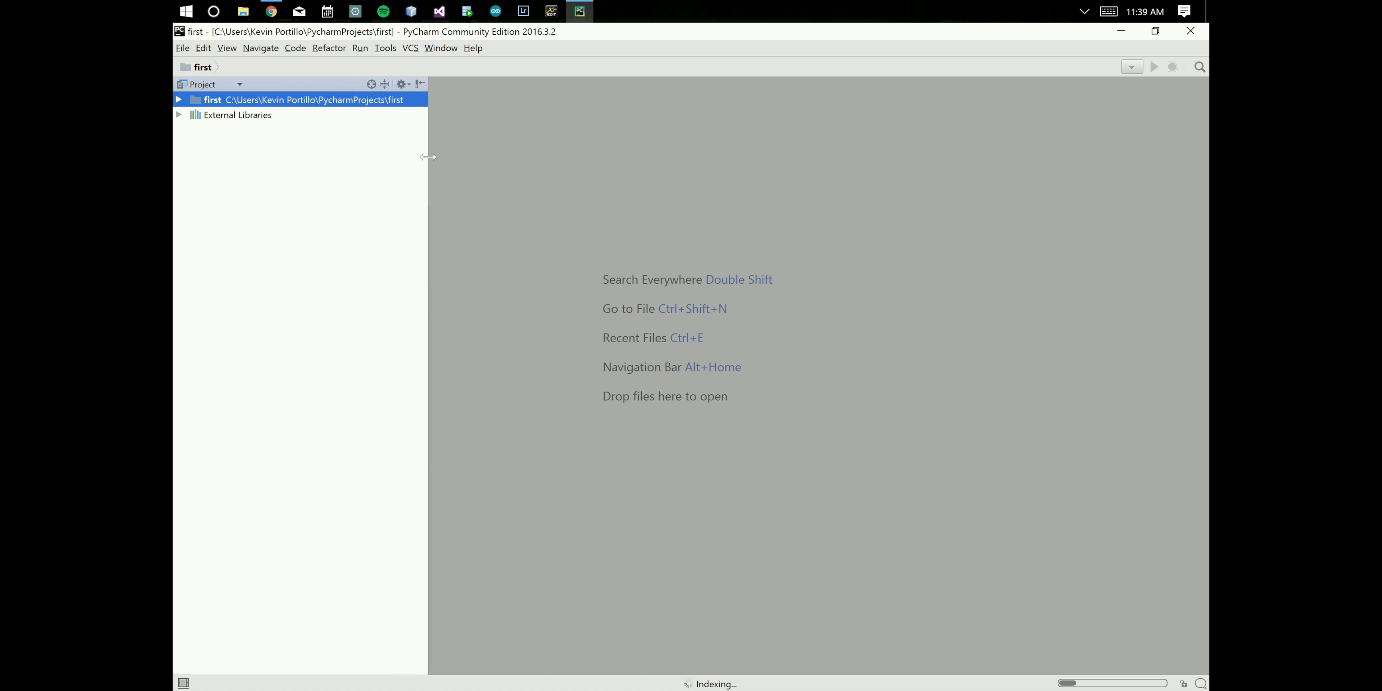
{"action": "right_click", "coordinate": [306, 100]}
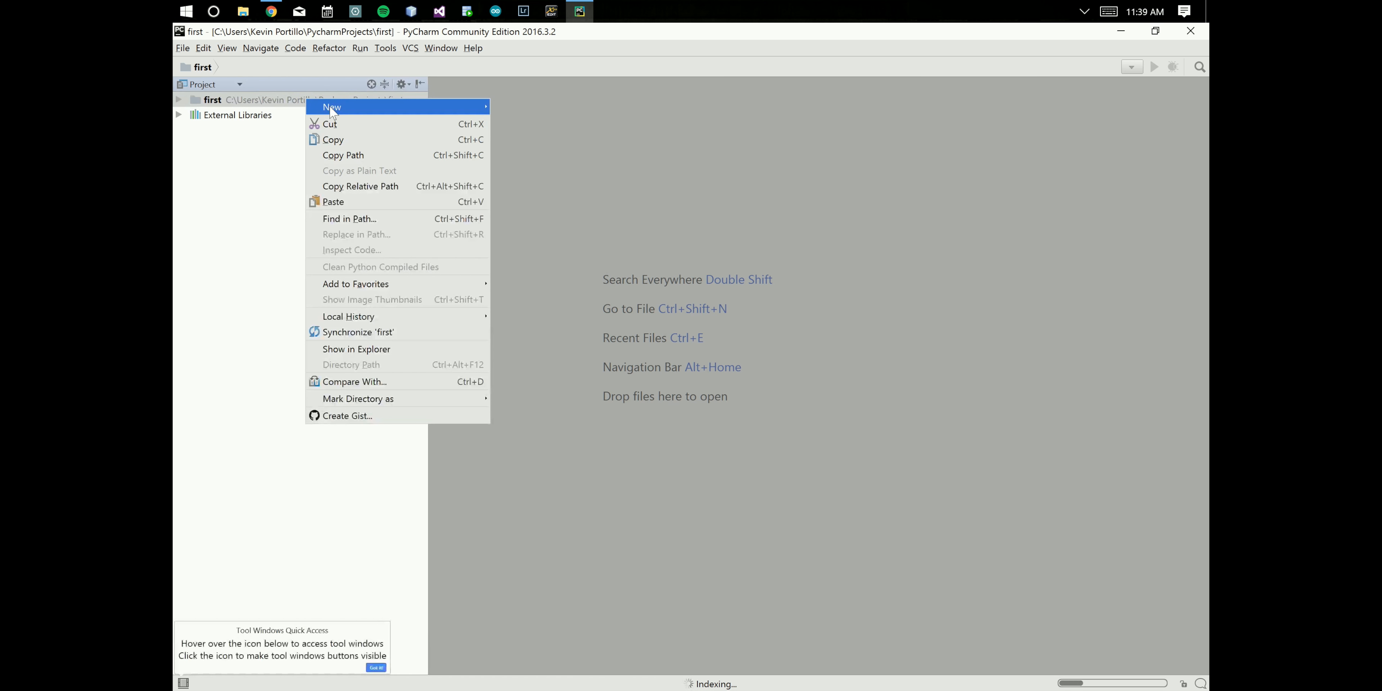
{"action": "mouse_move", "coordinate": [390, 109]}
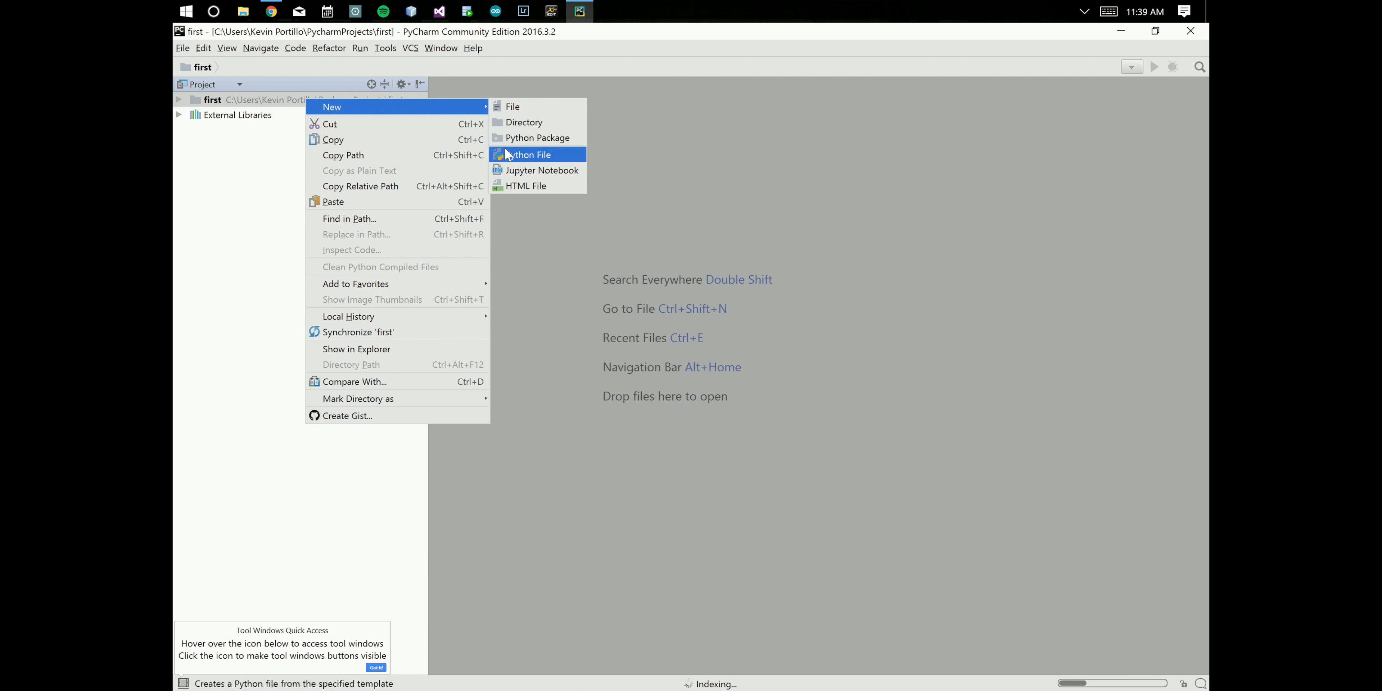
{"action": "left_click", "coordinate": [525, 157]}
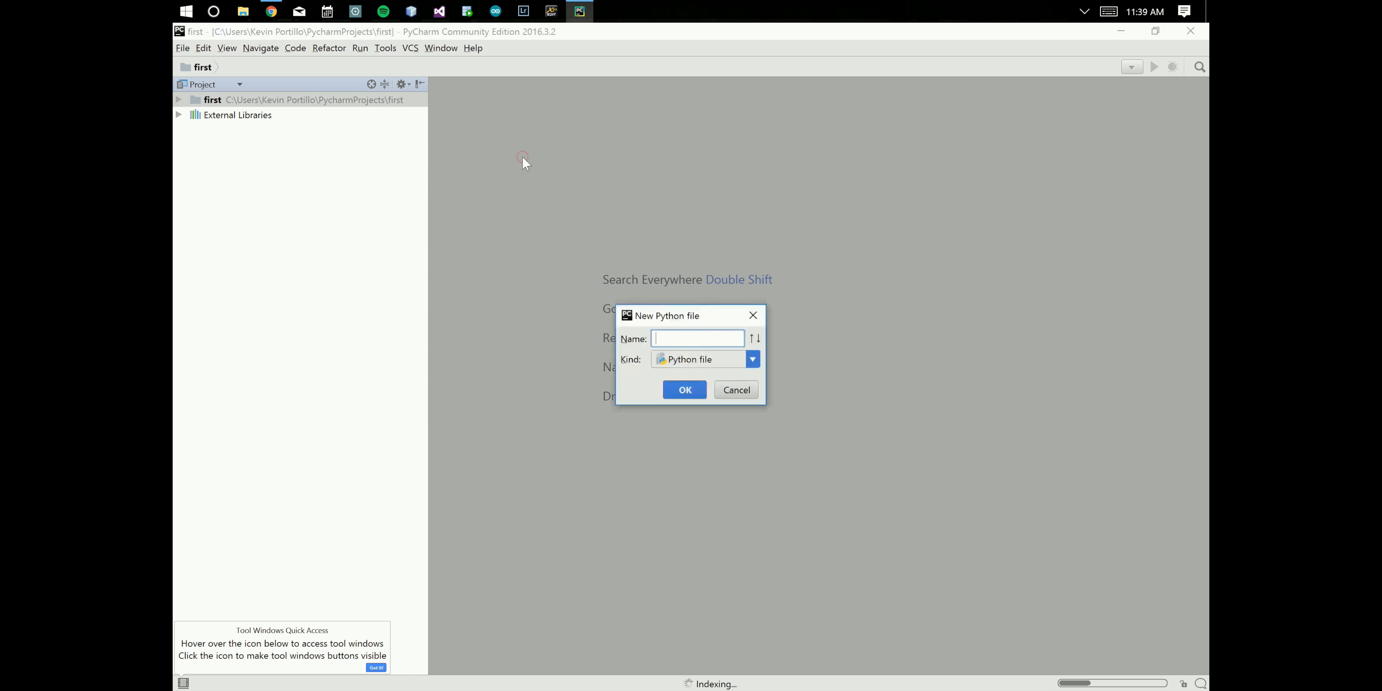
{"action": "type", "text": "main"}
{"action": "left_click", "coordinate": [694, 389]}
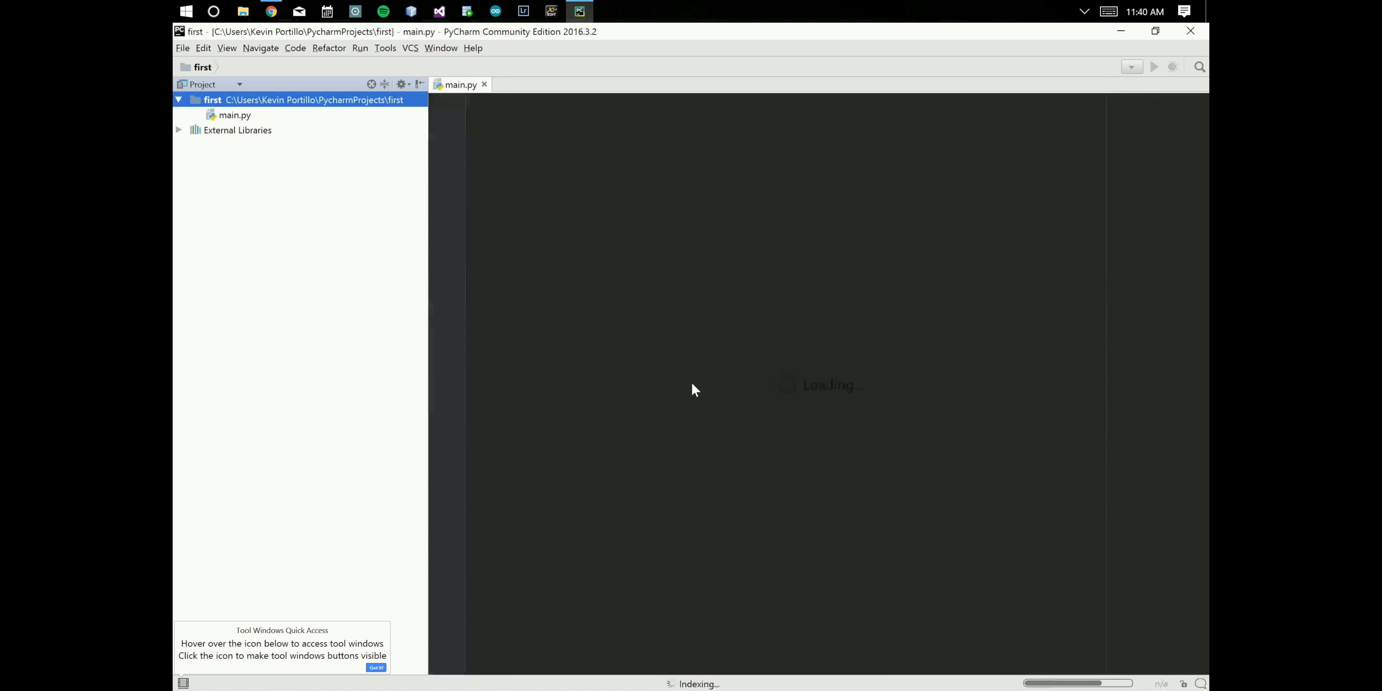